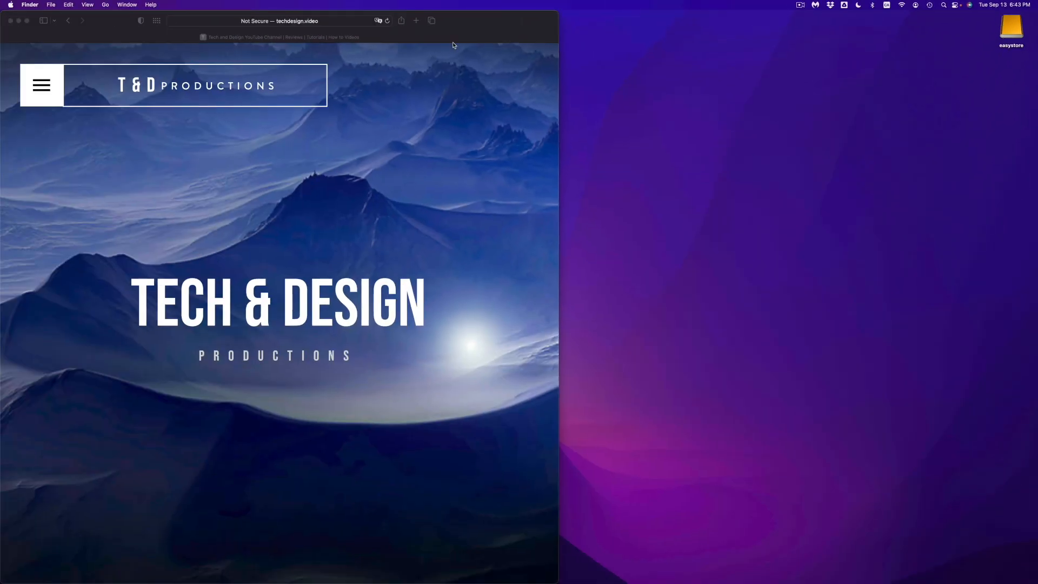
- Open the Finder preferences and view the items available for the sidebar
{"action": "mouse_move", "coordinate": [395, 578]}
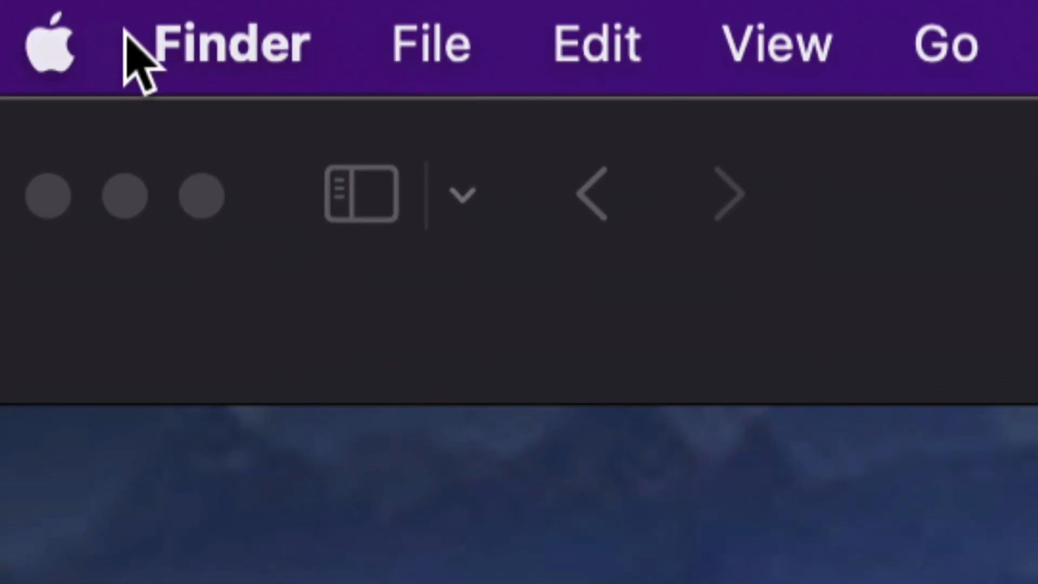
{"action": "left_click", "coordinate": [273, 62]}
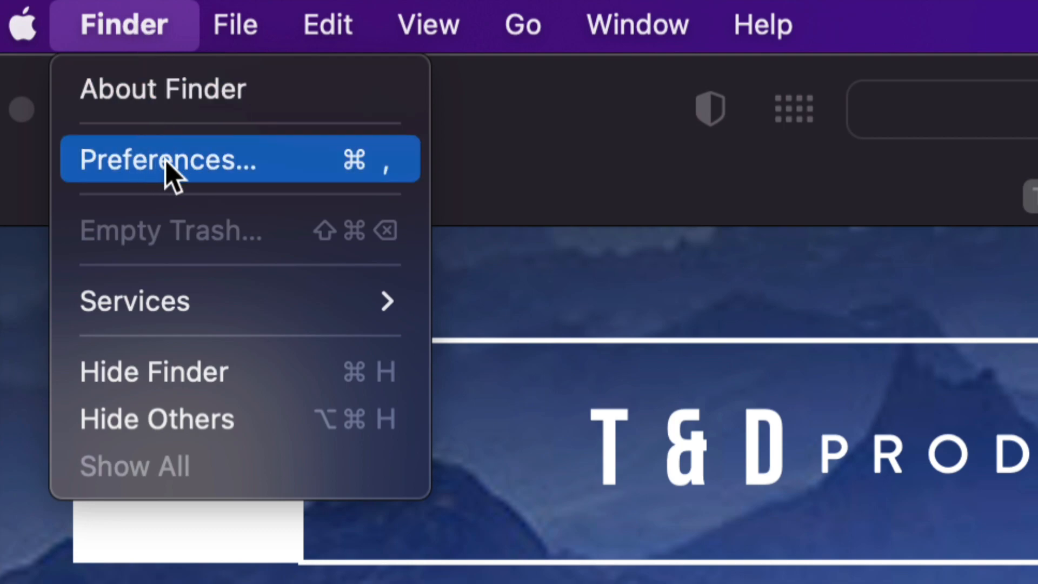
{"action": "left_click", "coordinate": [186, 172]}
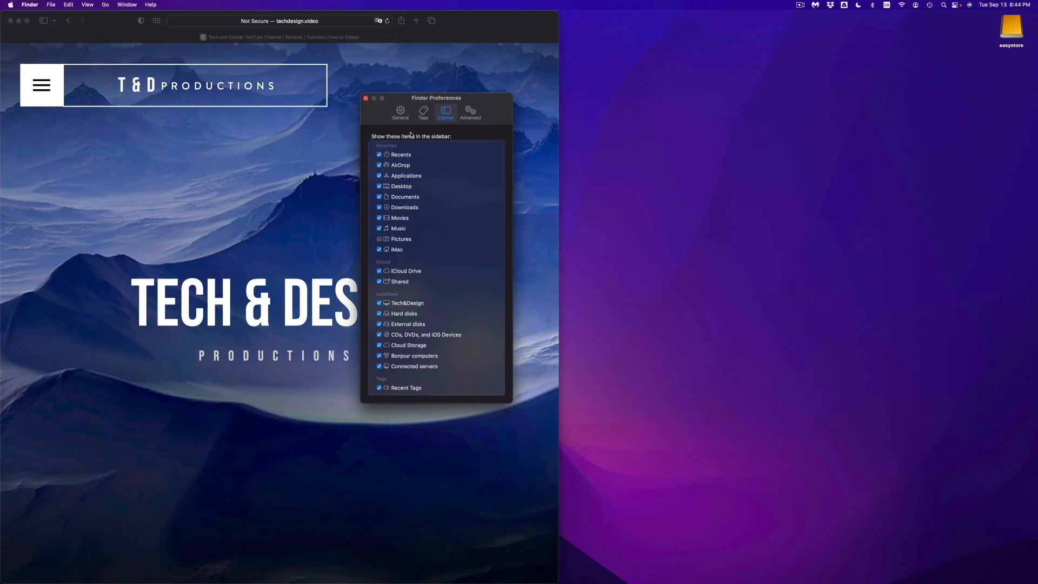
{"action": "mouse_move", "coordinate": [342, 581]}
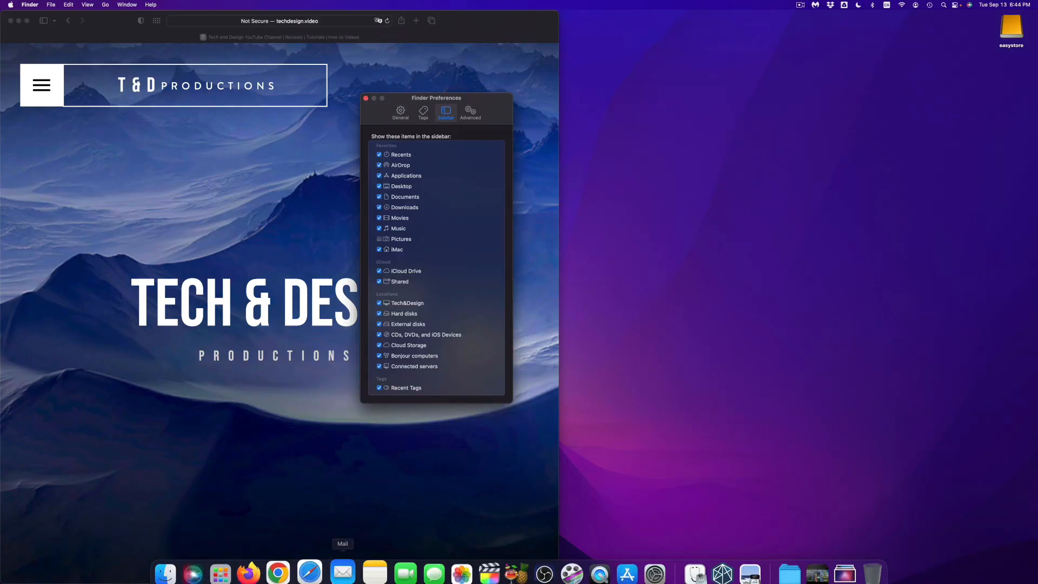
{"action": "left_click", "coordinate": [180, 576]}
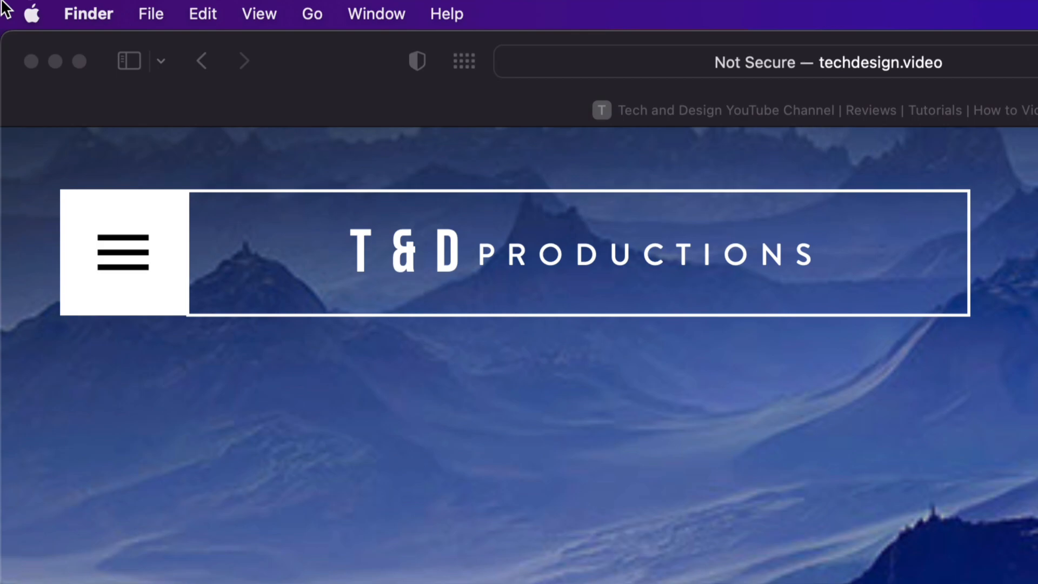
- Show the General settings in the Finder preferences and move the window near the external drive's desktop icon
{"action": "left_click", "coordinate": [85, 17]}
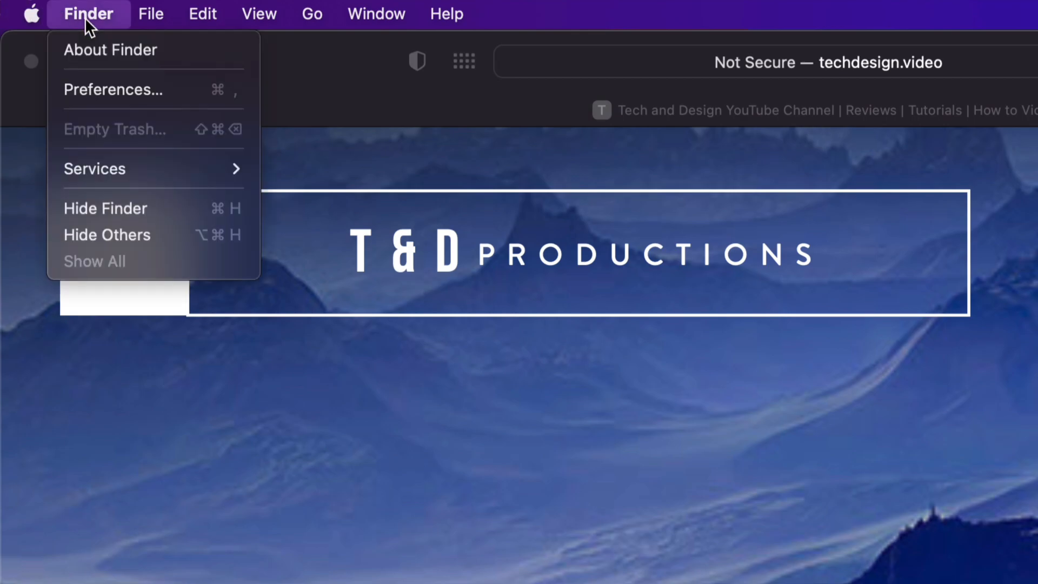
{"action": "left_click", "coordinate": [123, 98]}
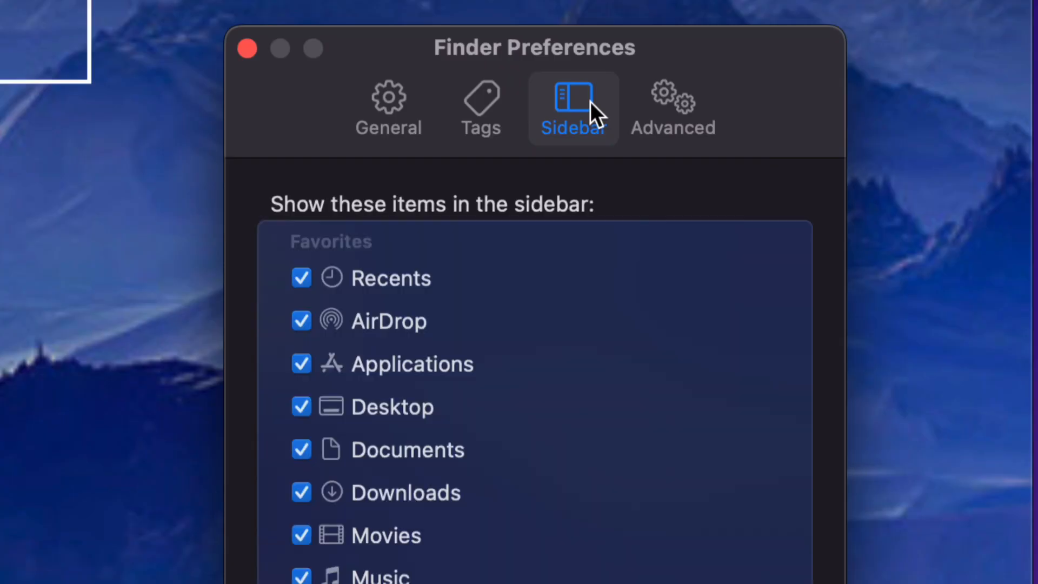
{"action": "left_click", "coordinate": [381, 114]}
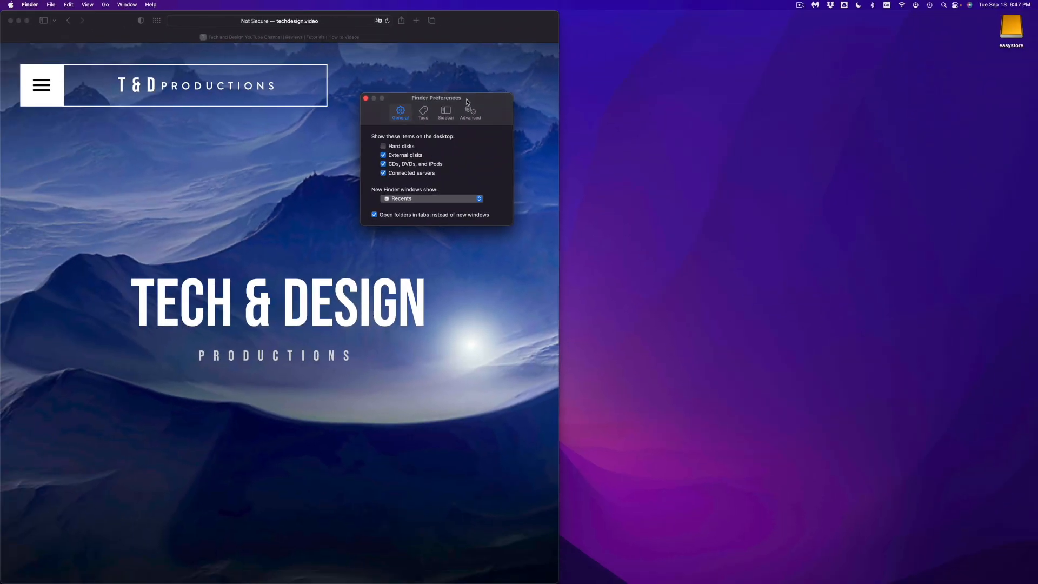
{"action": "left_click_drag", "start_coordinate": [467, 101], "coordinate": [894, 13]}
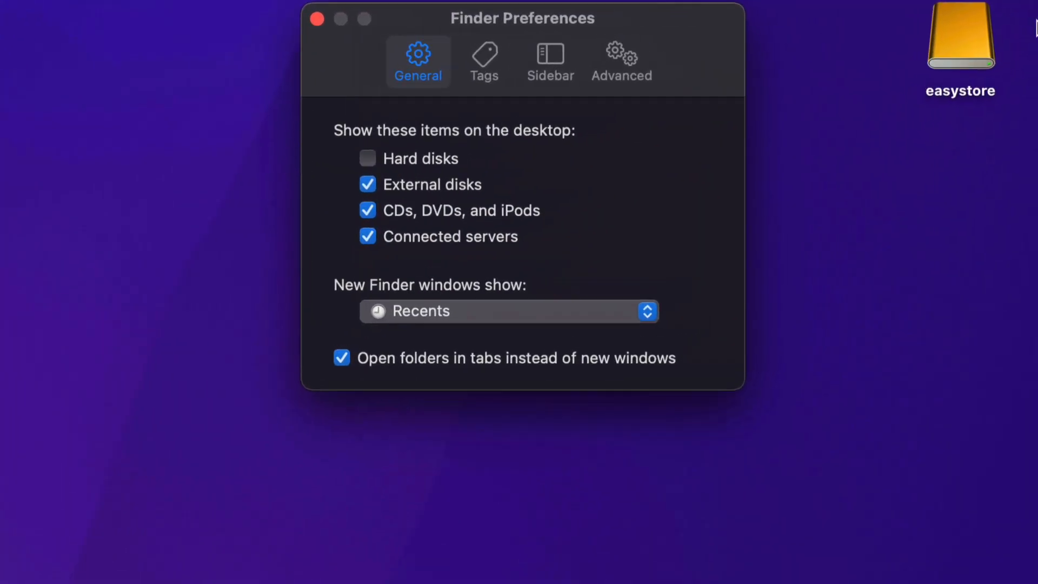
- Turn off showing external disks on the desktop and turn it back on
{"action": "mouse_move", "coordinate": [1037, 0]}
{"action": "left_click", "coordinate": [243, 274]}
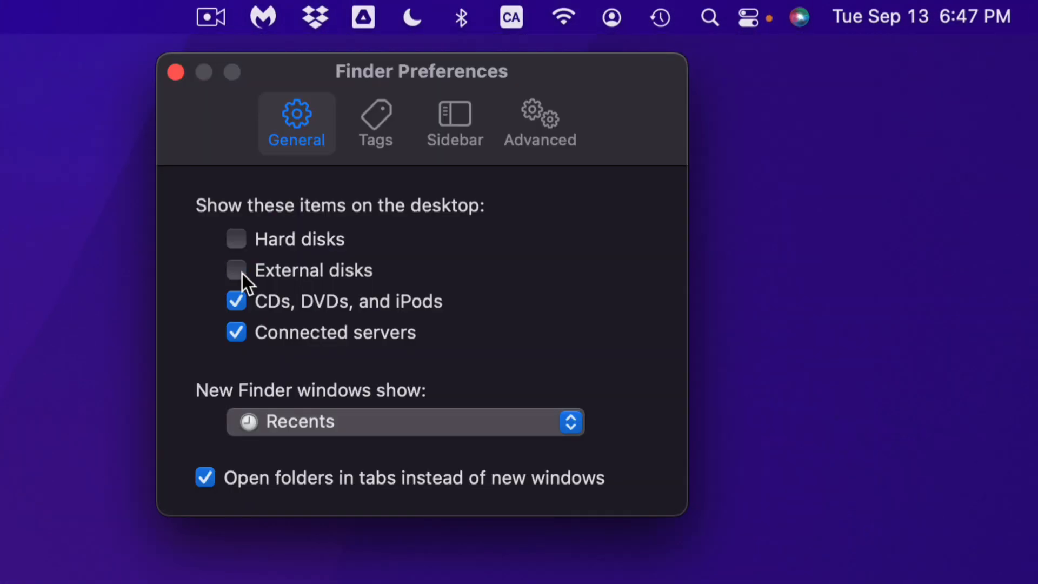
{"action": "left_click", "coordinate": [238, 269]}
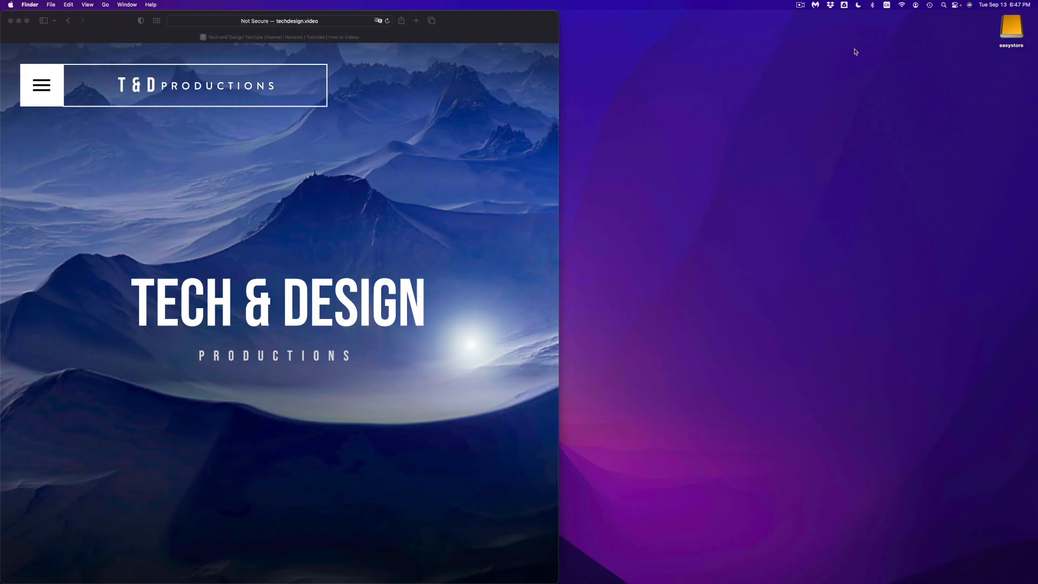
- Search the Mac for "disk utility" and open the Disk Utility app
{"action": "mouse_move", "coordinate": [779, 576]}
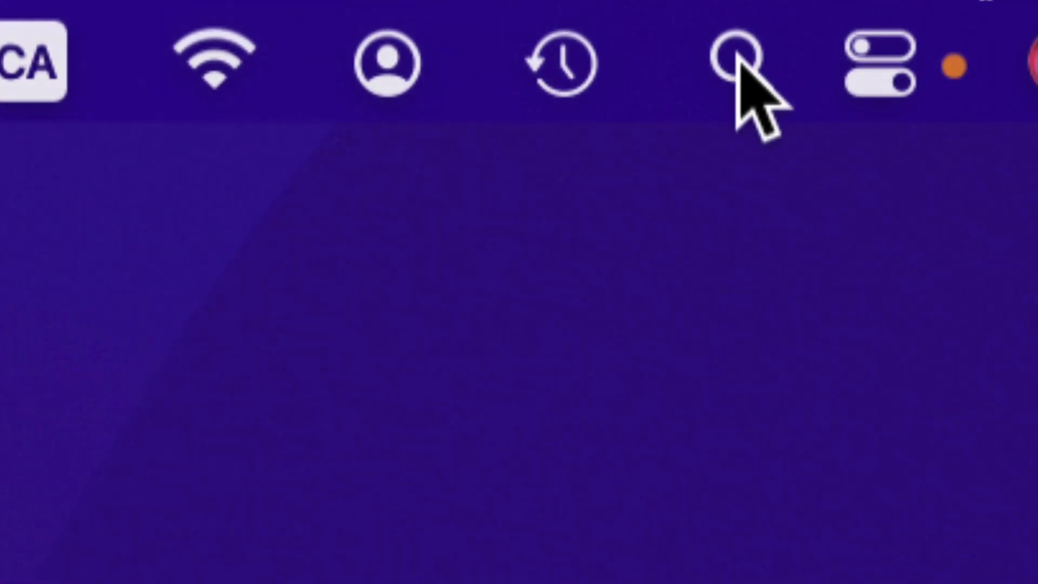
{"action": "left_click", "coordinate": [738, 61]}
{"action": "type", "text": "disk utility"}
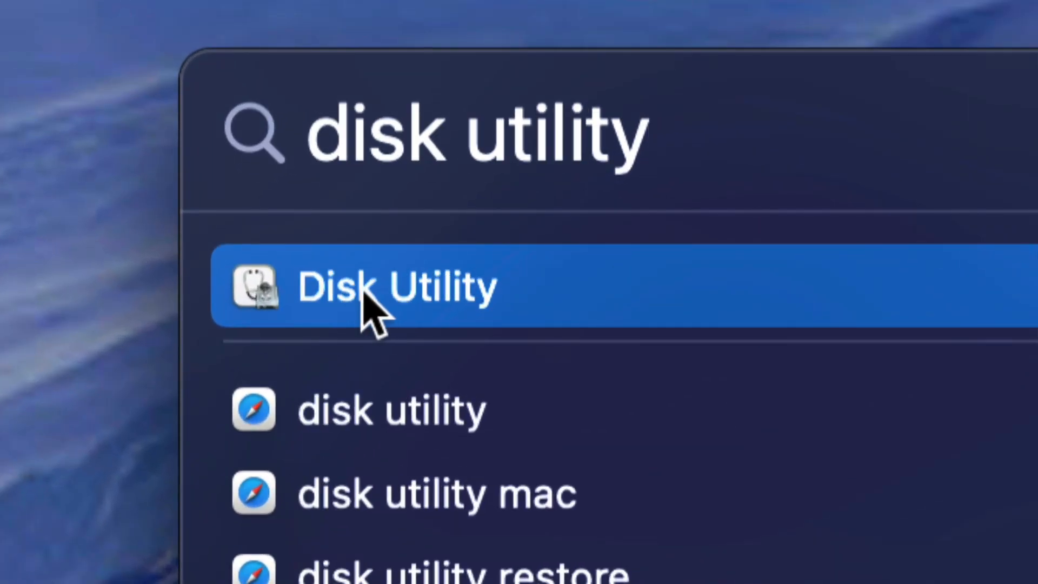
{"action": "left_click", "coordinate": [362, 294]}
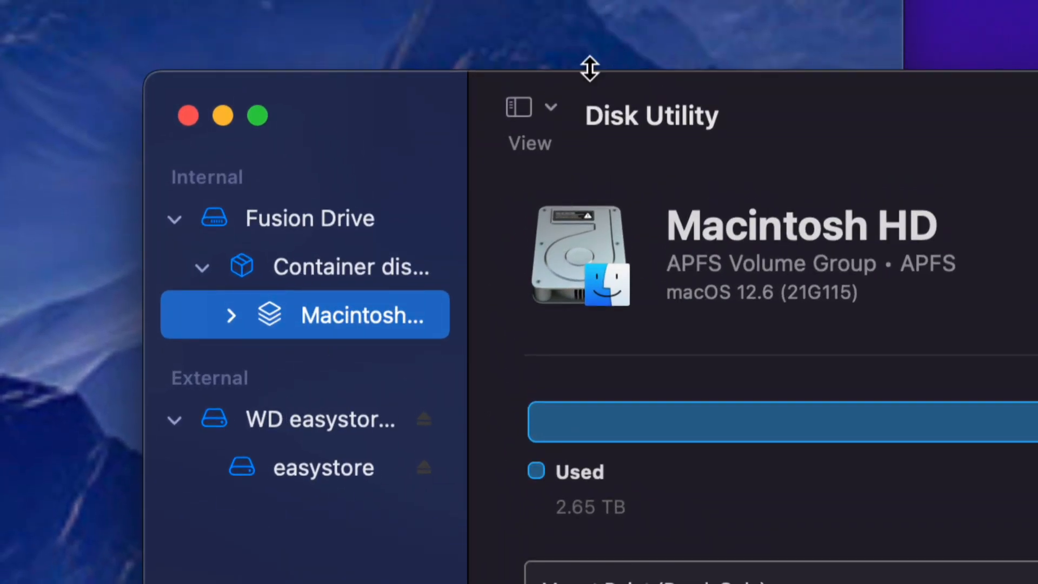
- Switch the Disk Utility device list to show only volumes, and return it to showing all devices
{"action": "left_click", "coordinate": [550, 106]}
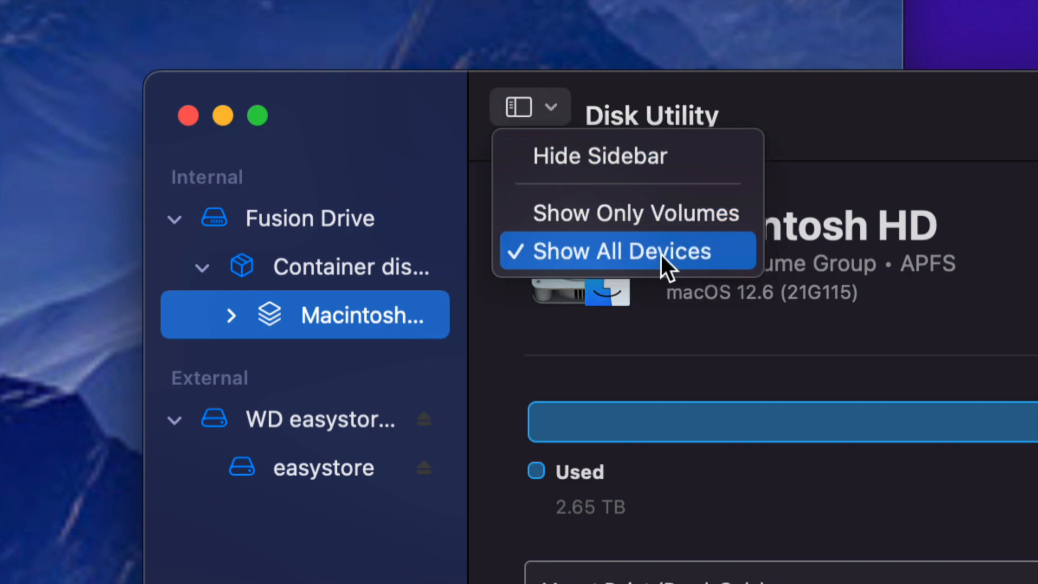
{"action": "left_click", "coordinate": [586, 216]}
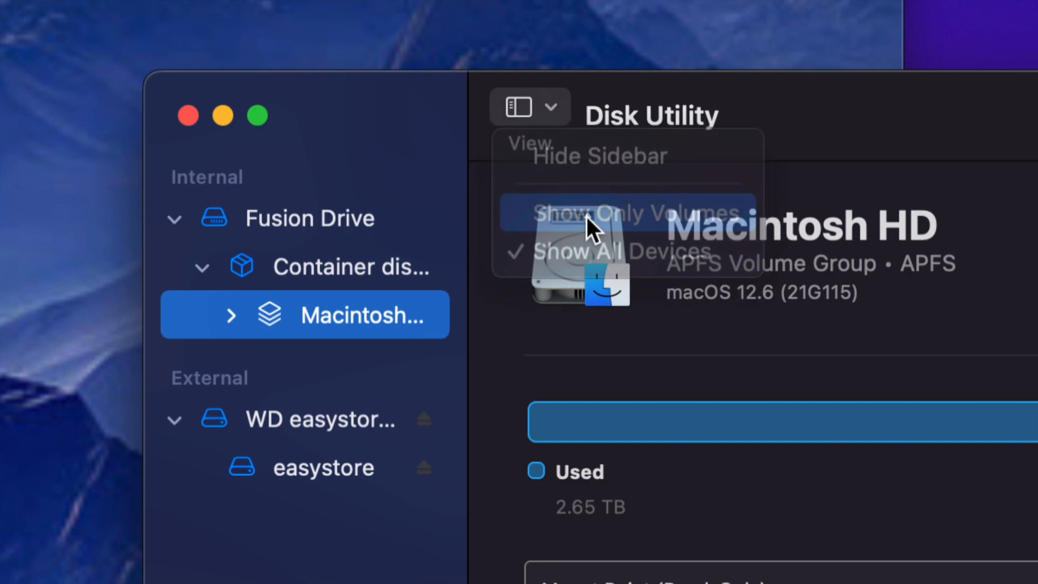
{"action": "left_click", "coordinate": [545, 114]}
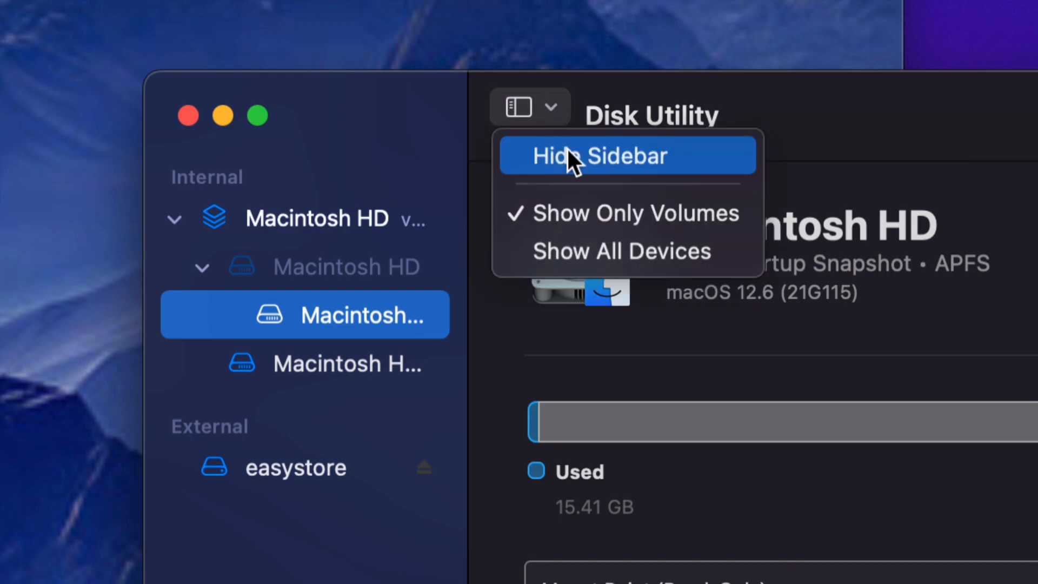
{"action": "left_click", "coordinate": [576, 250]}
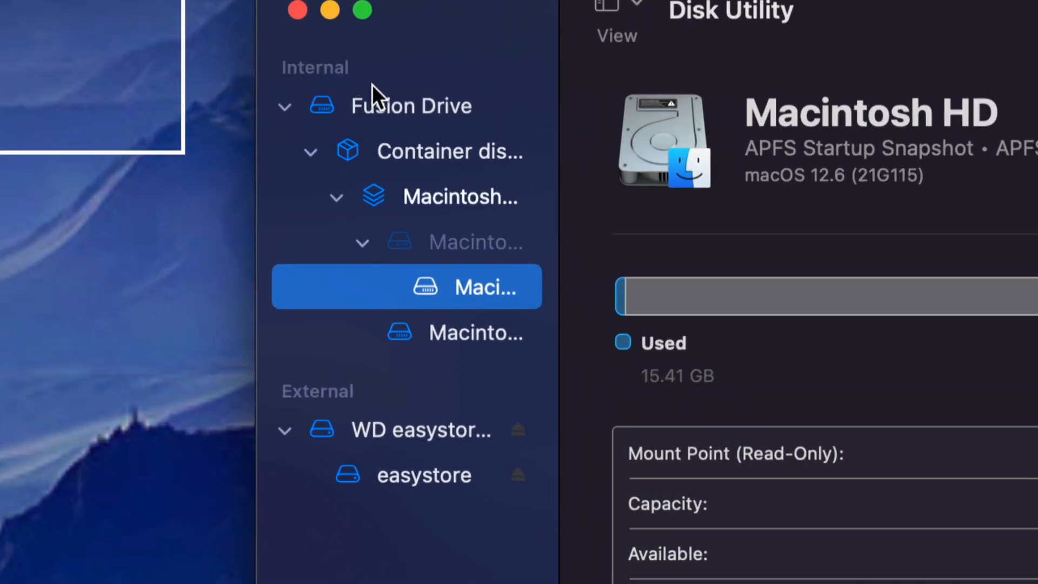
- Collapse the internal Fusion Drive and start erasing the external WD easystore 264D Media disk
{"action": "left_click", "coordinate": [283, 105]}
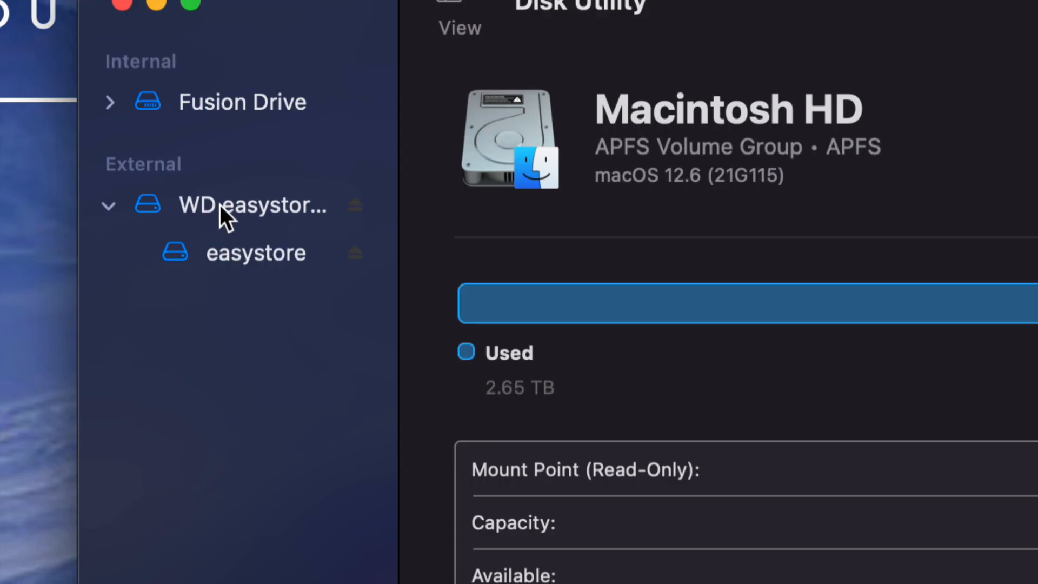
{"action": "left_click", "coordinate": [219, 206]}
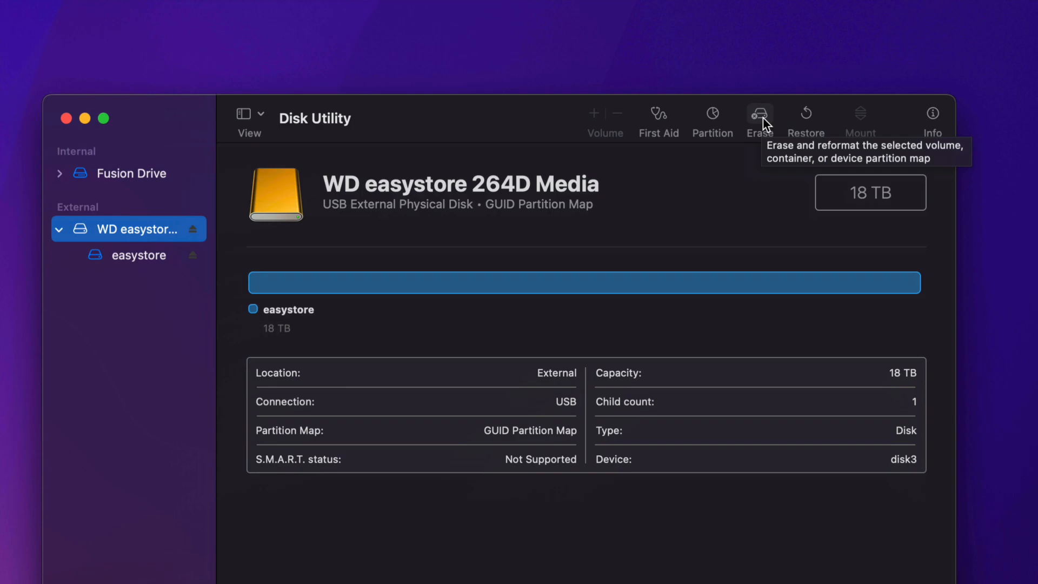
{"action": "left_click", "coordinate": [761, 115]}
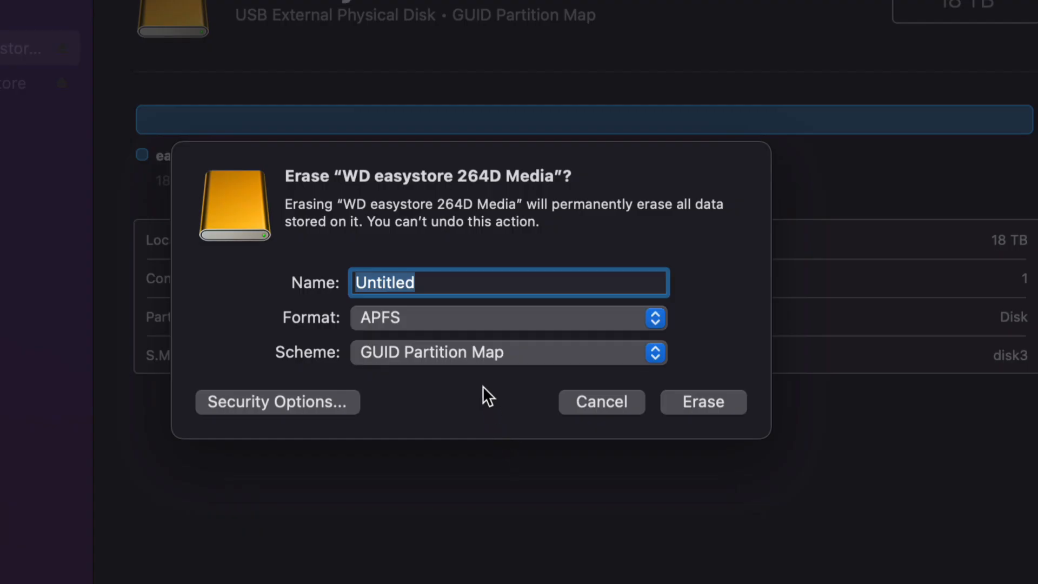
- Set the erase options to the name backup, the APFS format and the GUID Partition Map scheme
{"action": "left_click", "coordinate": [409, 322]}
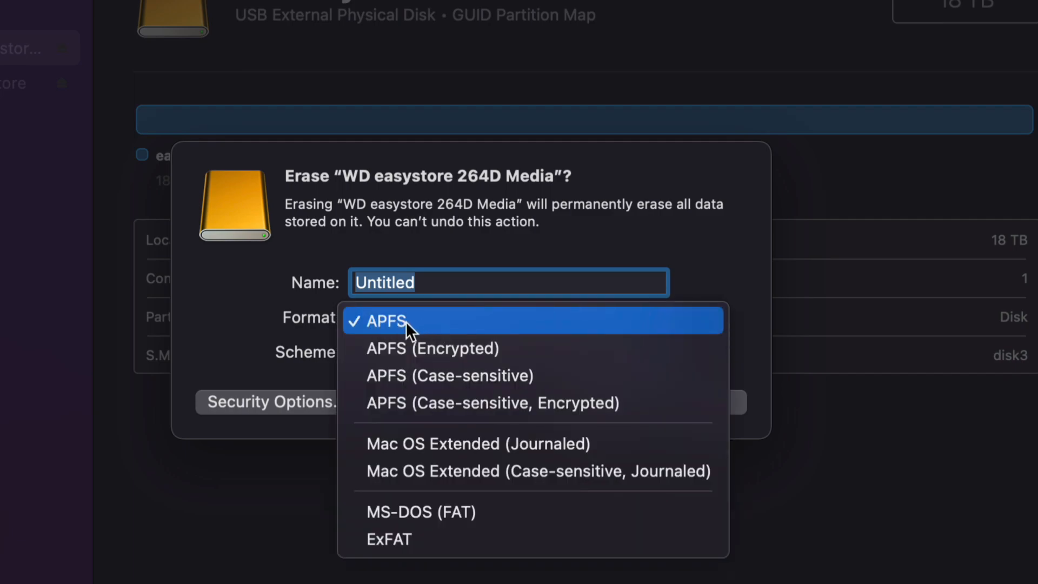
{"action": "left_click", "coordinate": [409, 321]}
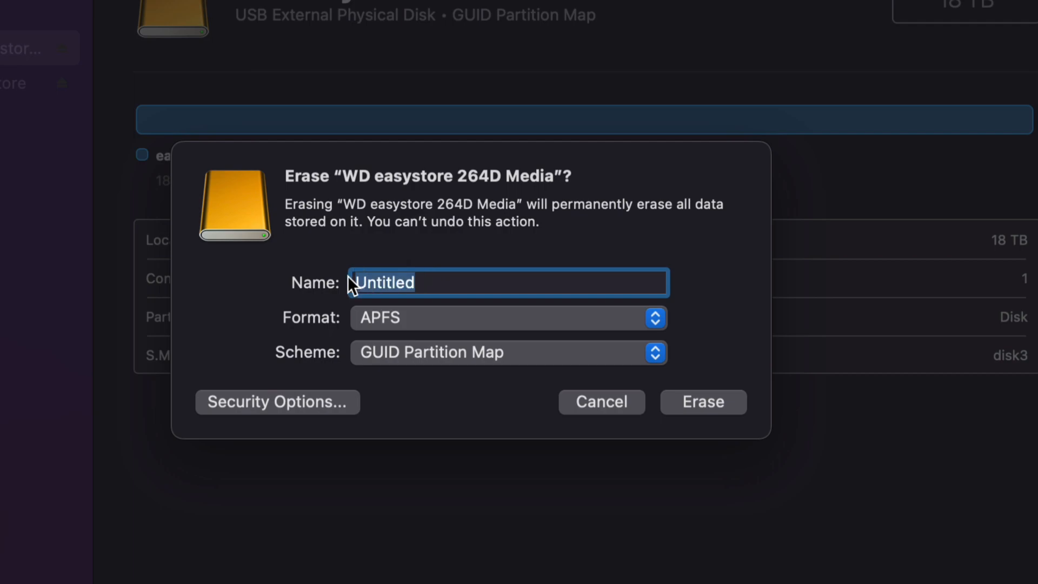
{"action": "type", "text": "backup"}
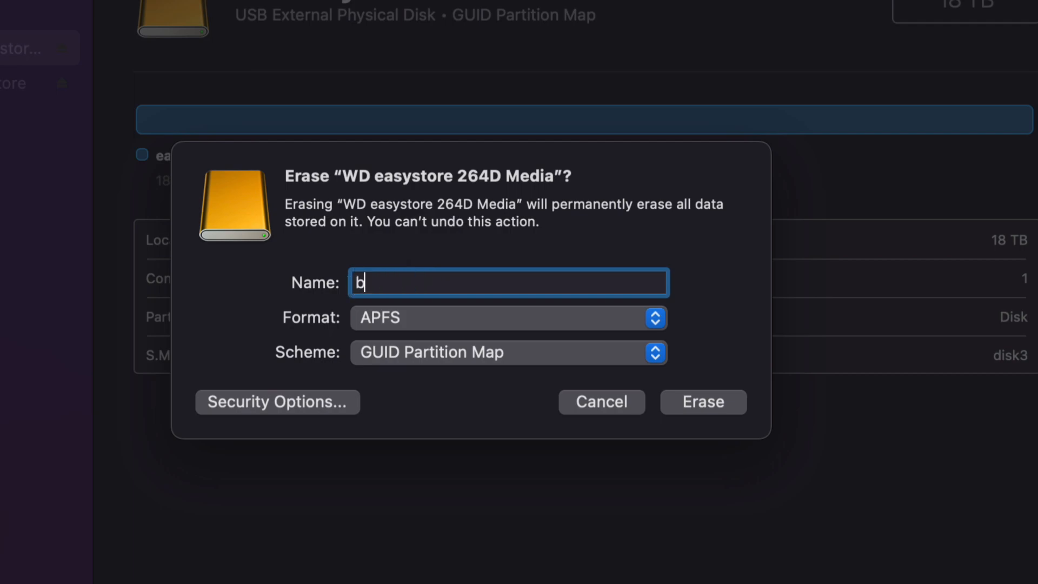
{"action": "left_click", "coordinate": [471, 360]}
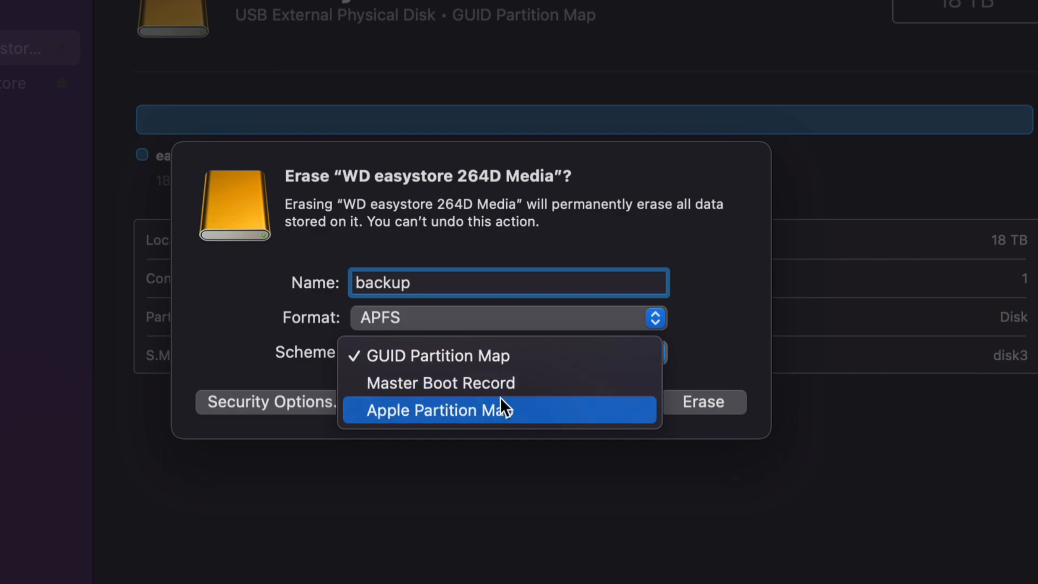
{"action": "left_click", "coordinate": [490, 357]}
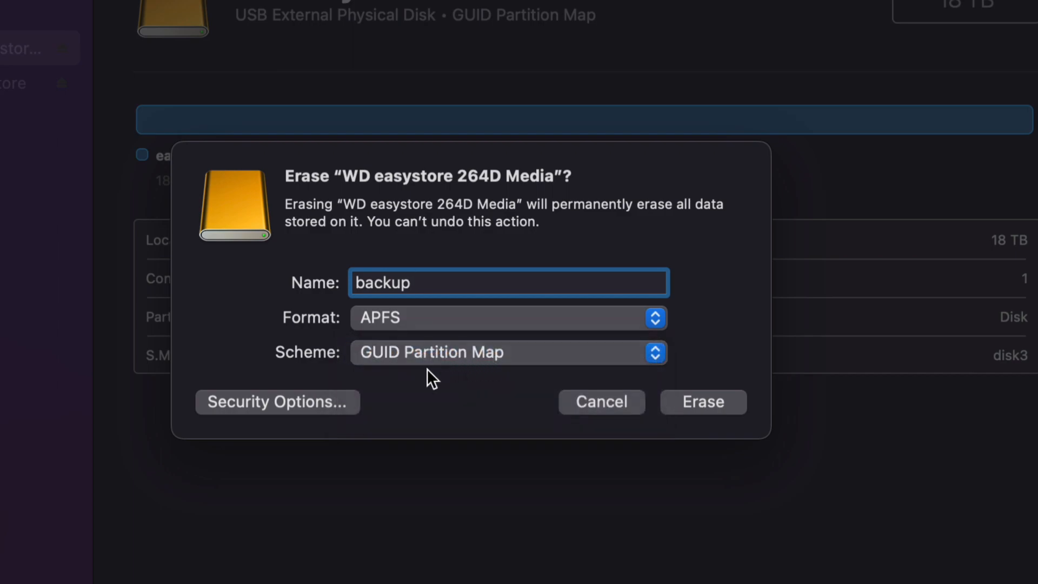
- Try the two-pass overwrite level in the erase security options, and set it back to Fastest
{"action": "left_click", "coordinate": [236, 407]}
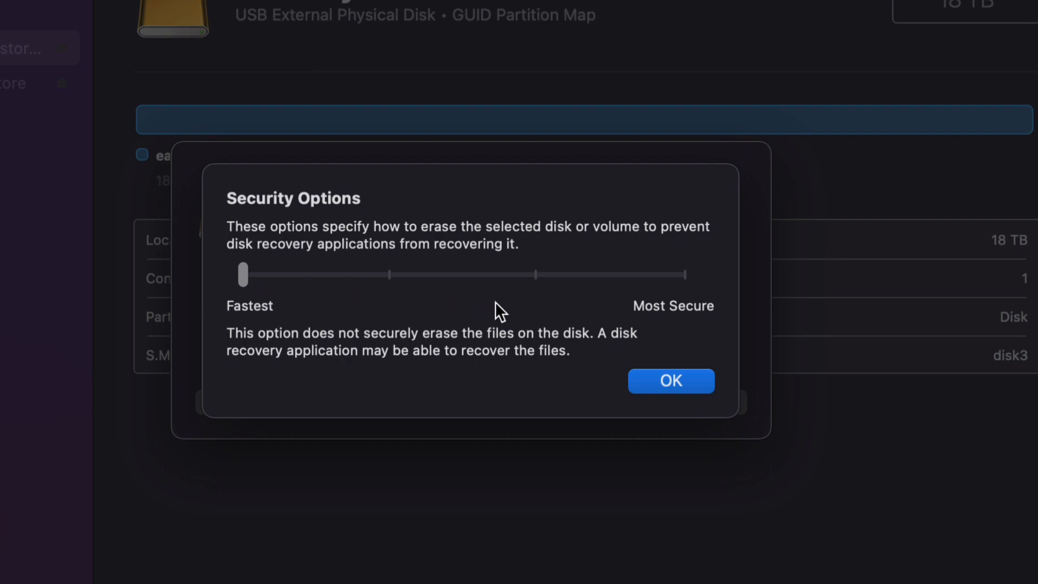
{"action": "left_click", "coordinate": [390, 276]}
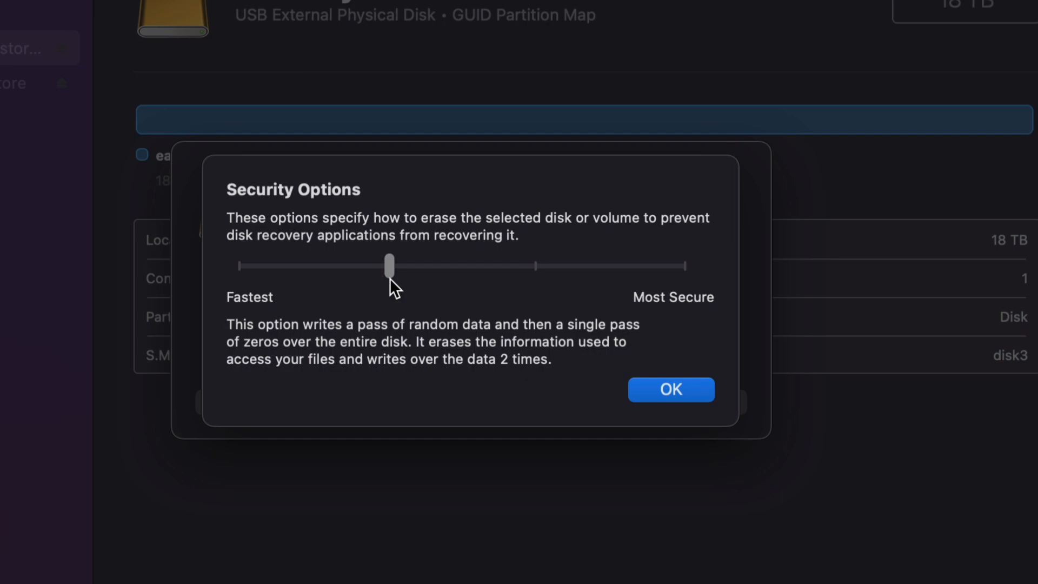
{"action": "left_click", "coordinate": [239, 263]}
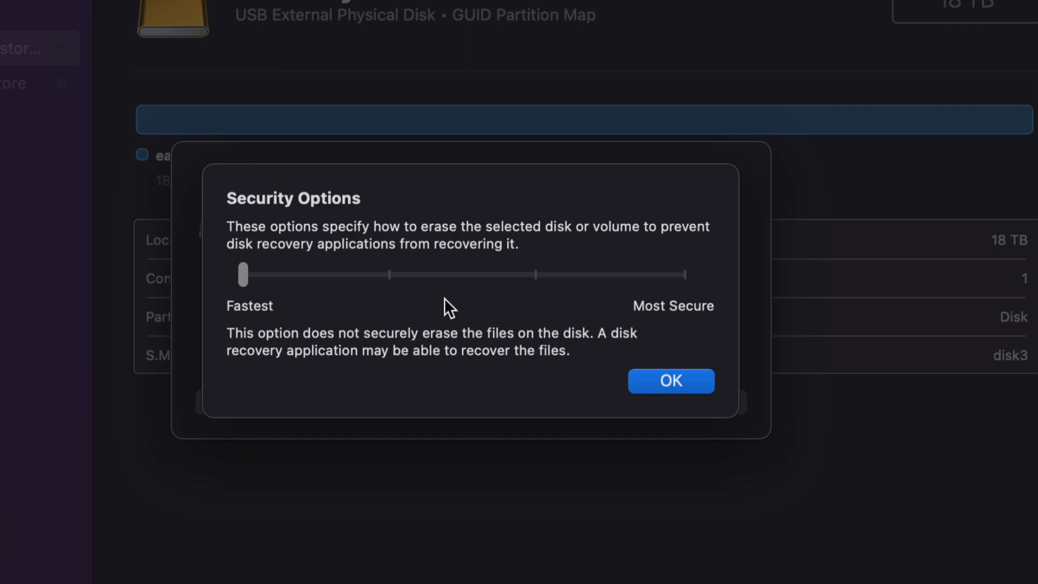
{"action": "left_click", "coordinate": [675, 380]}
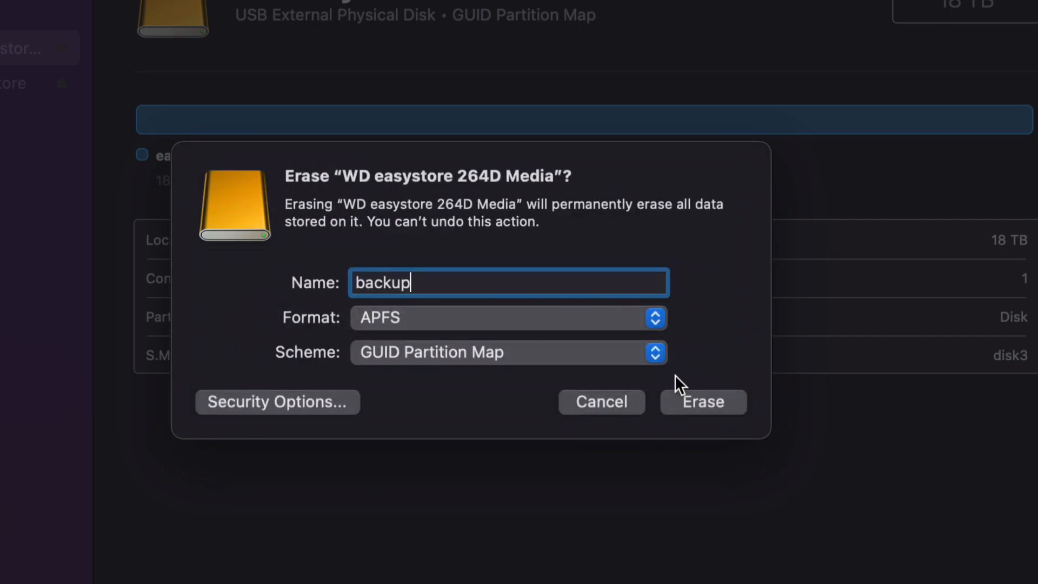
- Erase the WD easystore 264D Media disk with these settings and close the completed erase report
{"action": "left_click", "coordinate": [716, 406]}
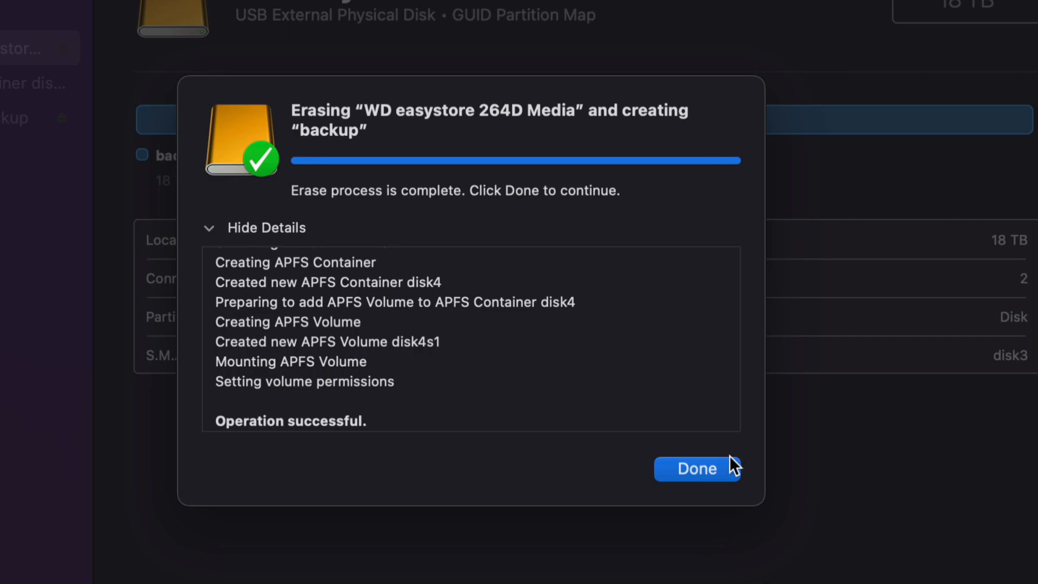
{"action": "left_click", "coordinate": [709, 468]}
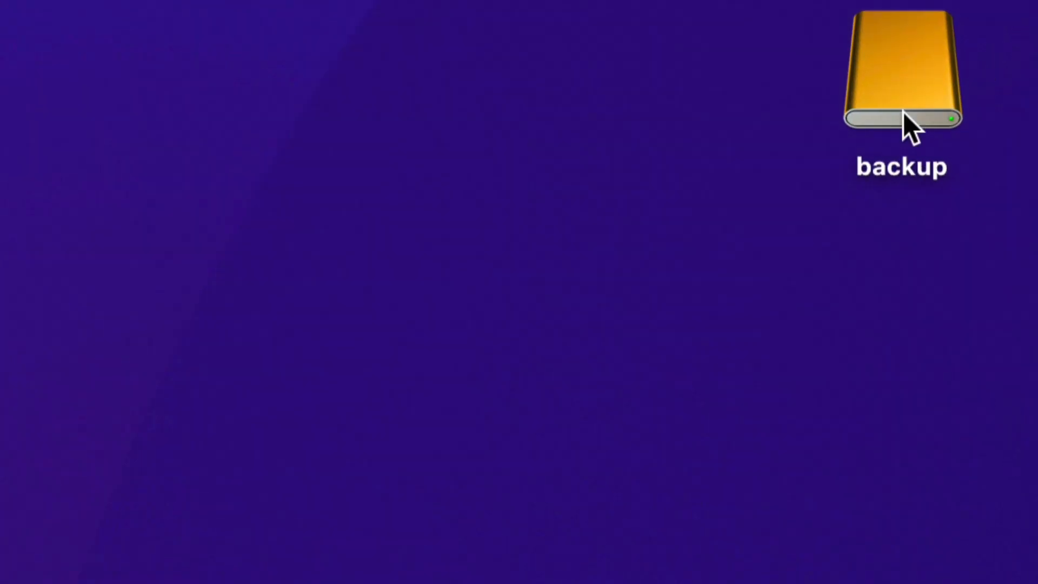
- Open the backup drive from the desktop and move the Finder and Disk Utility windows so both can be seen
{"action": "double_click", "coordinate": [920, 96]}
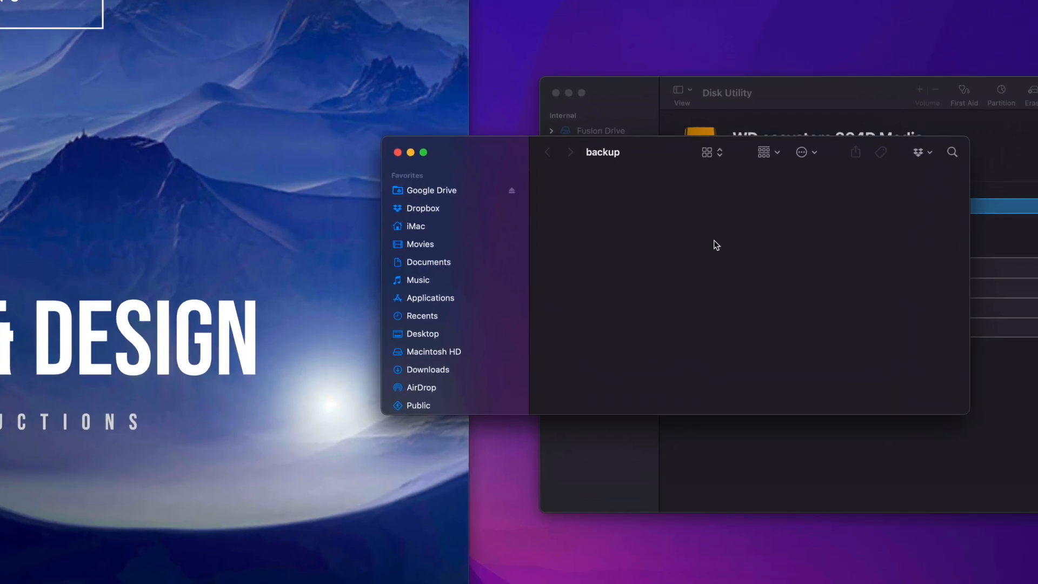
{"action": "left_click_drag", "start_coordinate": [475, 147], "coordinate": [376, 139]}
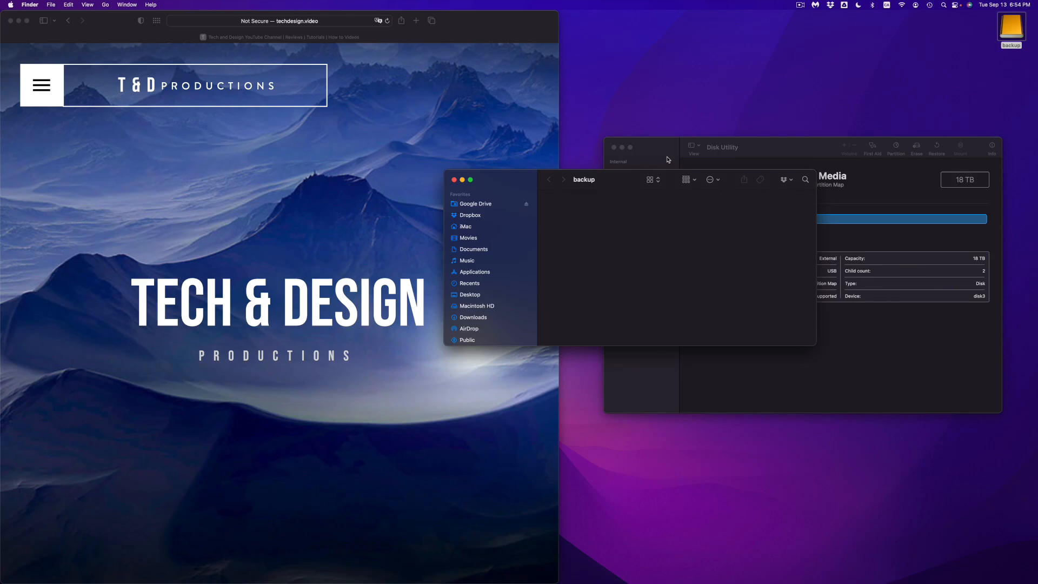
{"action": "left_click_drag", "start_coordinate": [671, 165], "coordinate": [675, 38]}
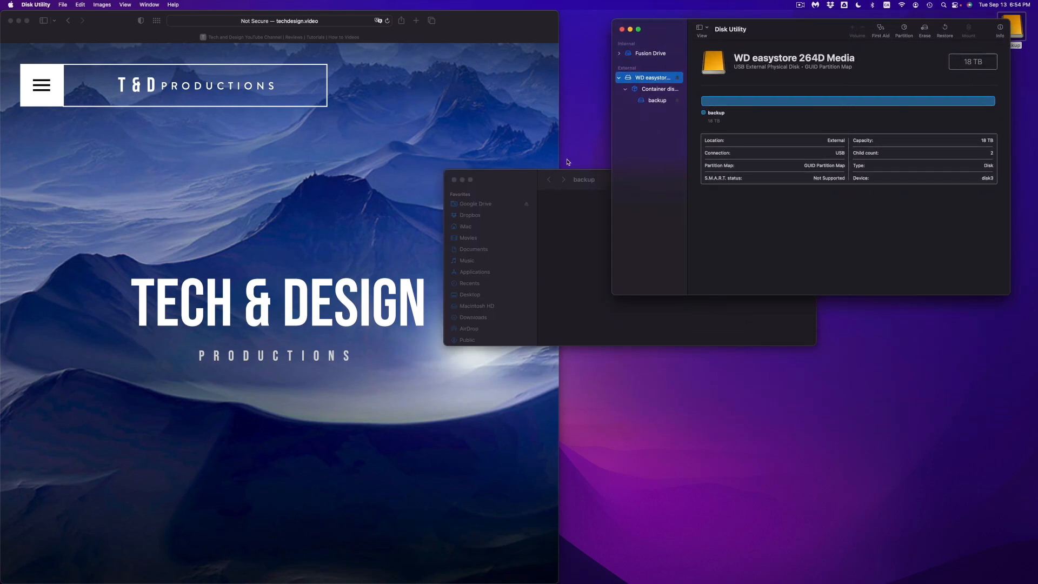
- Bring the backup window to the front and move it lower, clear of the drive details in Disk Utility
{"action": "left_click", "coordinate": [515, 180]}
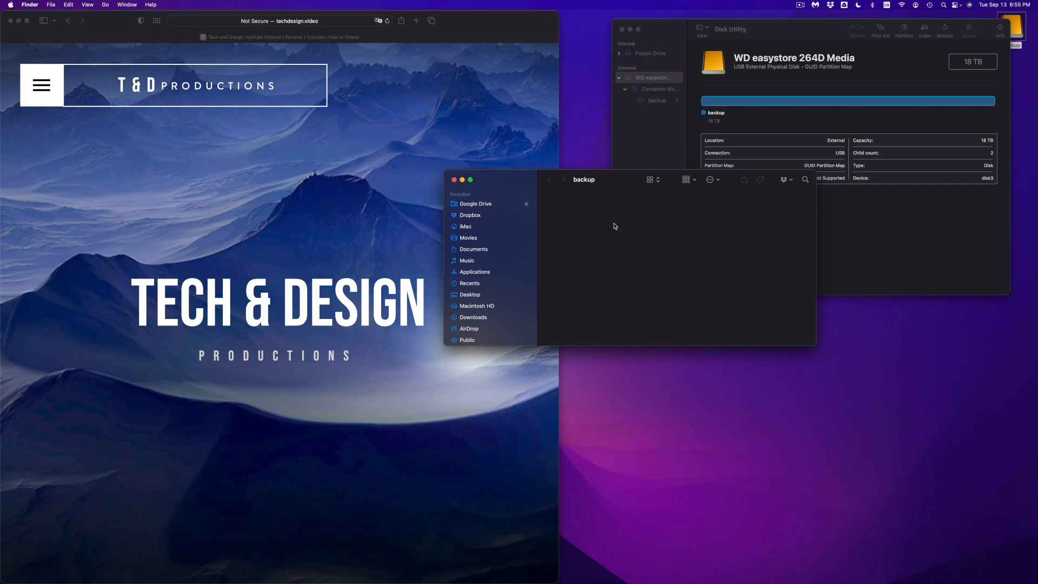
{"action": "left_click_drag", "start_coordinate": [637, 174], "coordinate": [629, 285]}
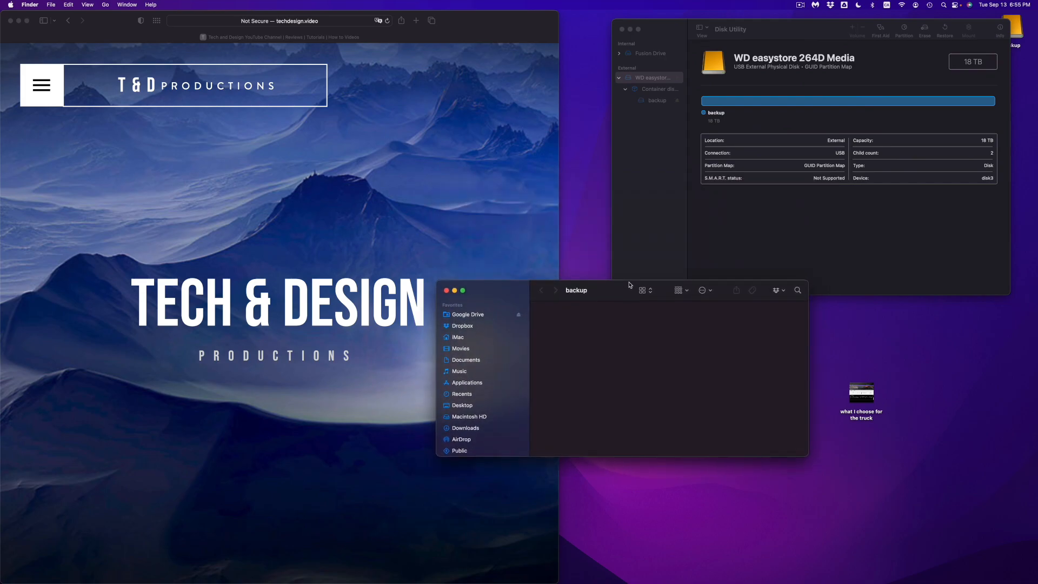
{"action": "left_click_drag", "start_coordinate": [630, 285], "coordinate": [652, 291]}
- Create a new folder on the desktop and copy it and the video "what I choose for the truck" to the backup drive
{"action": "left_click_drag", "start_coordinate": [869, 402], "coordinate": [903, 361]}
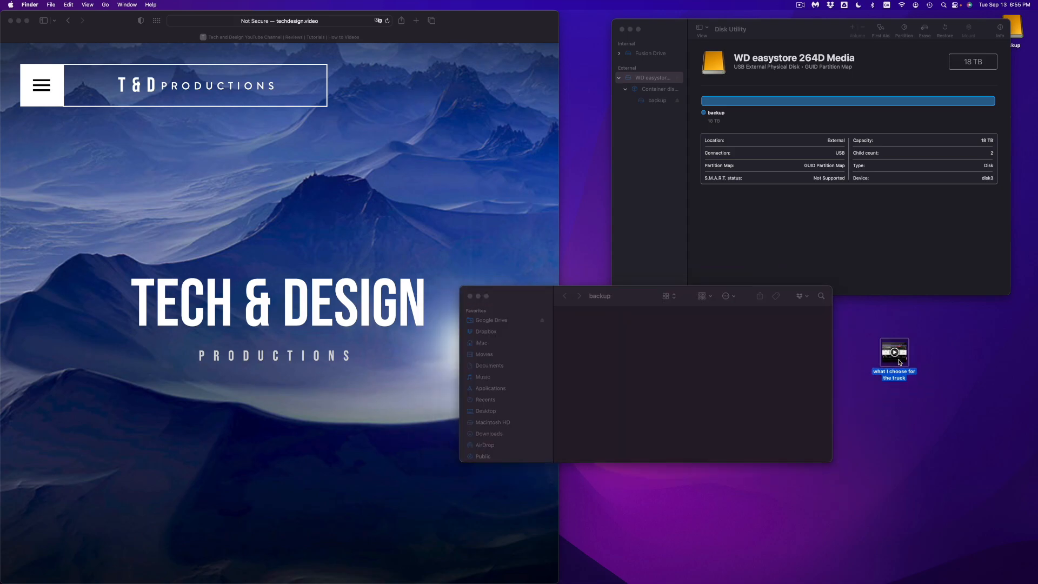
{"action": "left_click", "coordinate": [929, 363]}
{"action": "right_click", "coordinate": [929, 363]}
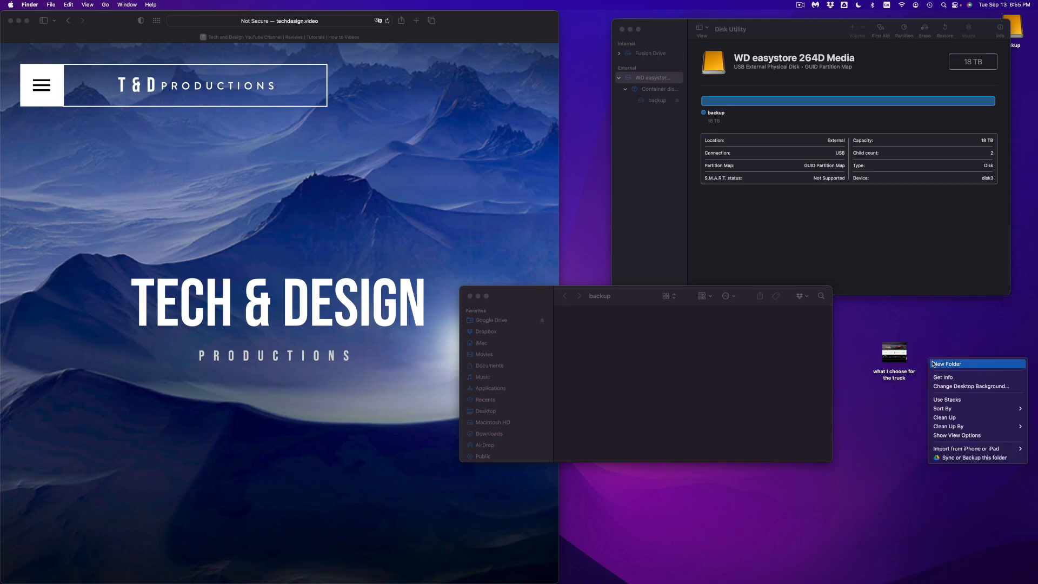
{"action": "left_click", "coordinate": [935, 365]}
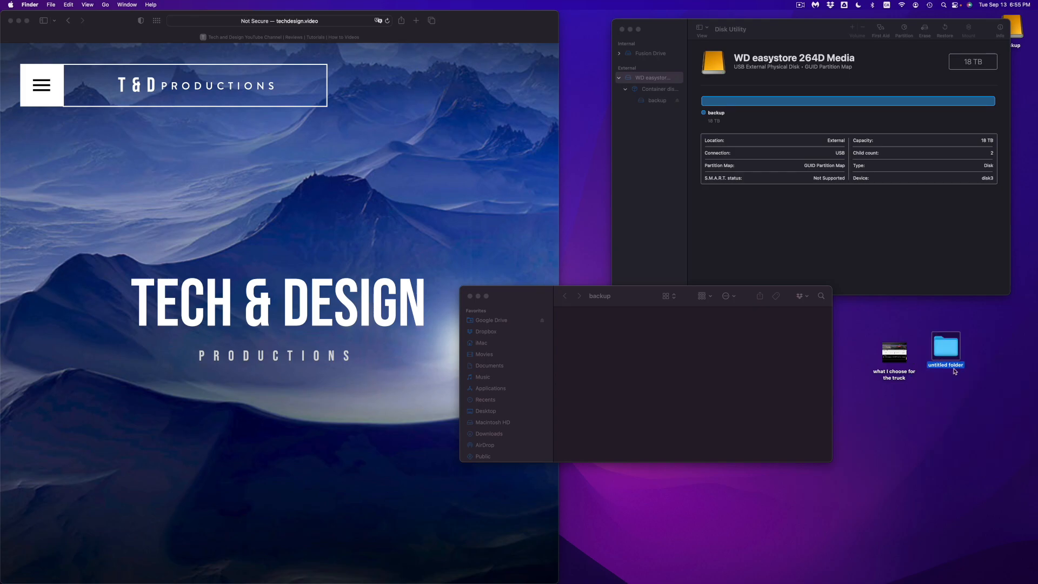
{"action": "left_click_drag", "start_coordinate": [948, 346], "coordinate": [647, 315]}
{"action": "left_click_drag", "start_coordinate": [895, 351], "coordinate": [682, 338]}
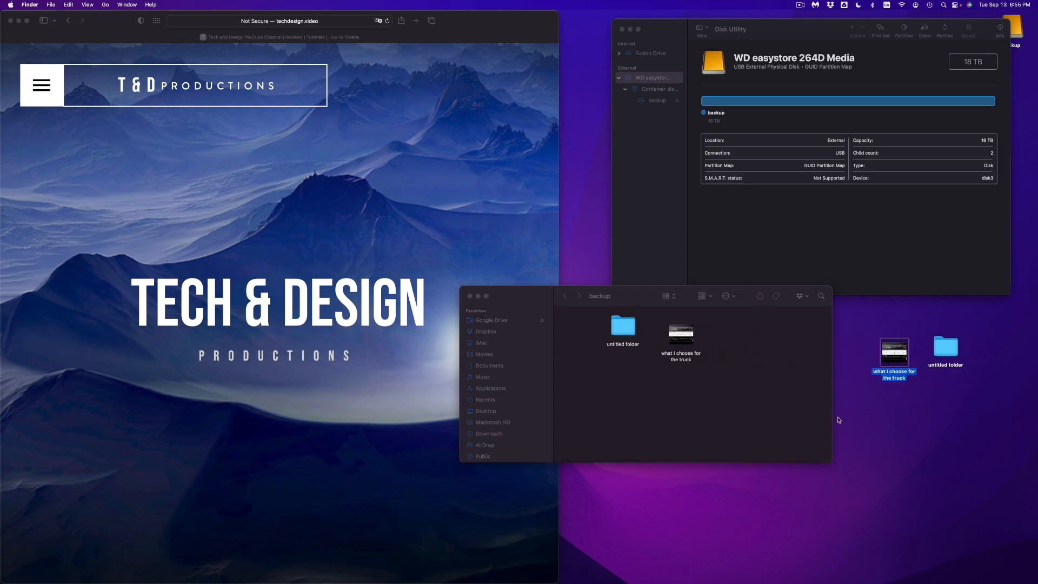
- Rename the new folder on the desktop as 21321312
{"action": "left_click", "coordinate": [946, 368]}
{"action": "key", "text": "Return"}
{"action": "type", "text": "21321312"}
{"action": "left_click", "coordinate": [969, 395]}
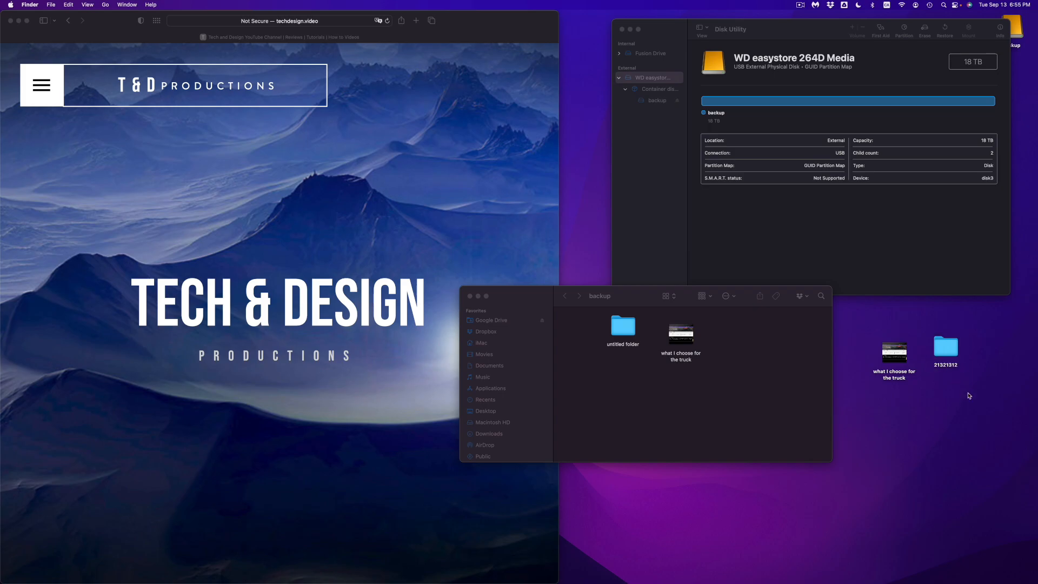
- Copy the desktop folder 21321312 into the backup drive and place the copy below the untitled folder
{"action": "left_click", "coordinate": [951, 344]}
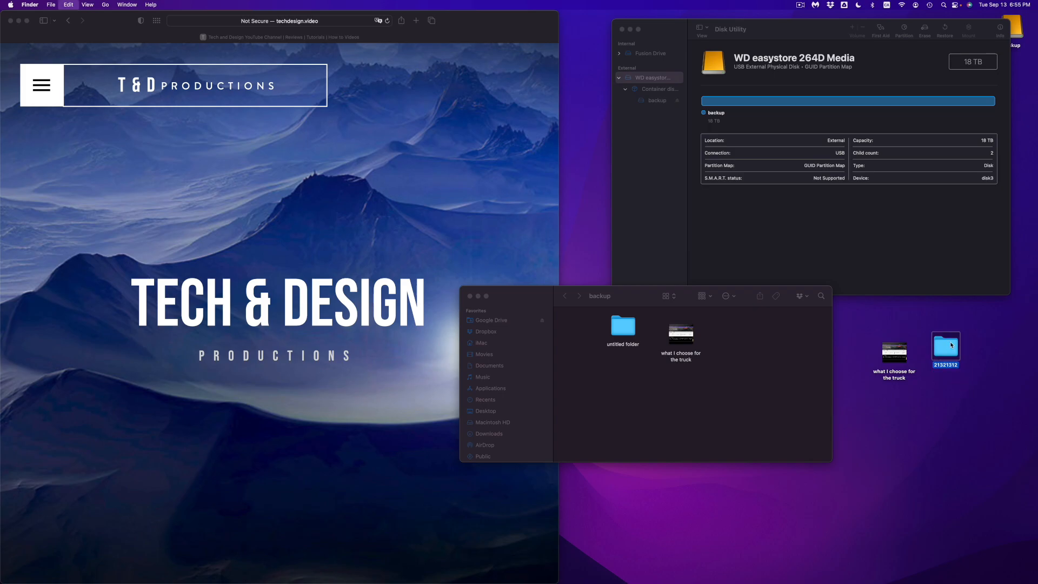
{"action": "left_click", "coordinate": [759, 377]}
{"action": "key", "text": "super+v"}
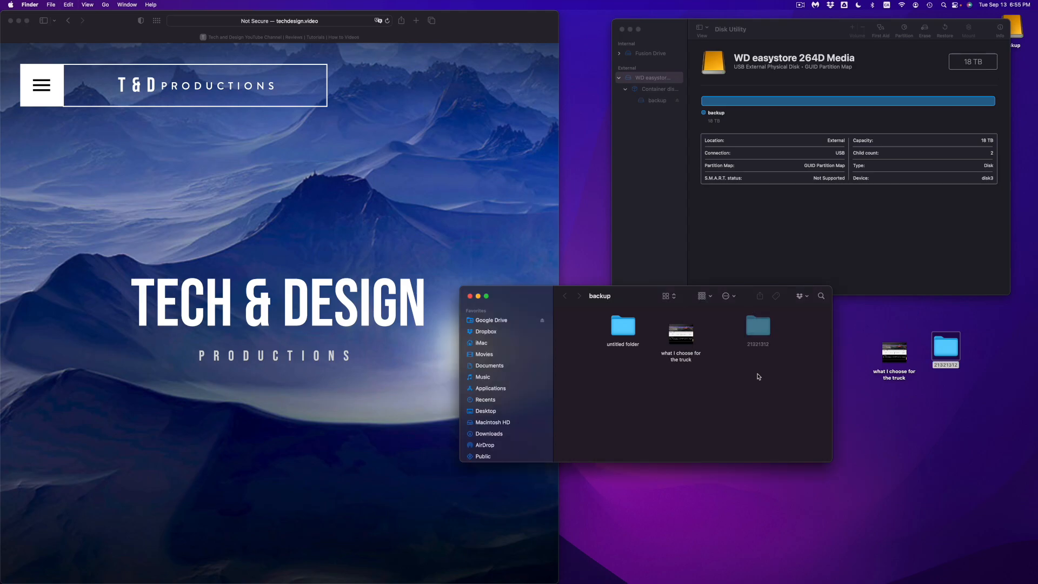
{"action": "left_click_drag", "start_coordinate": [762, 327], "coordinate": [626, 366]}
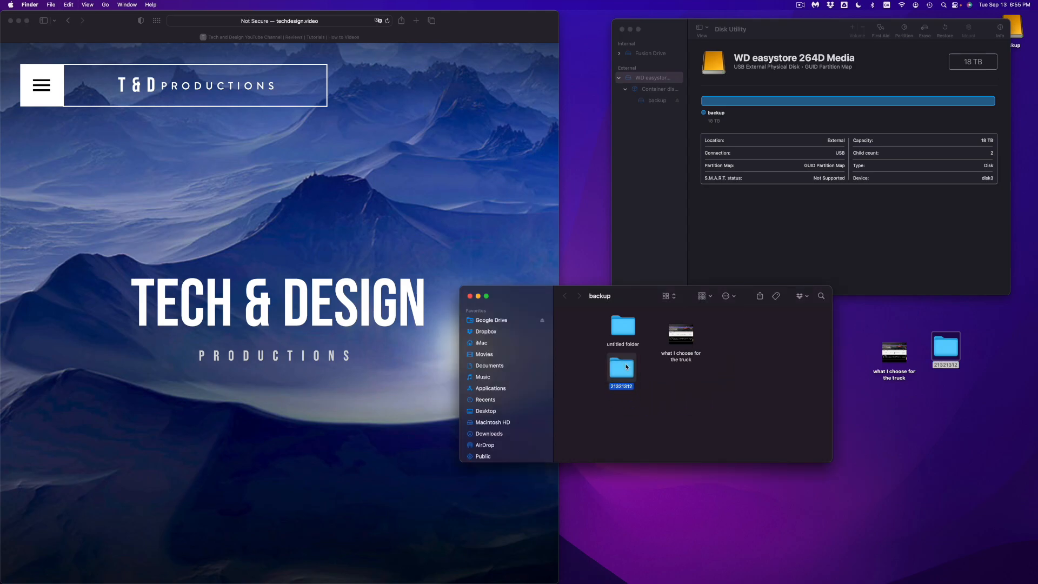
{"action": "left_click", "coordinate": [901, 422]}
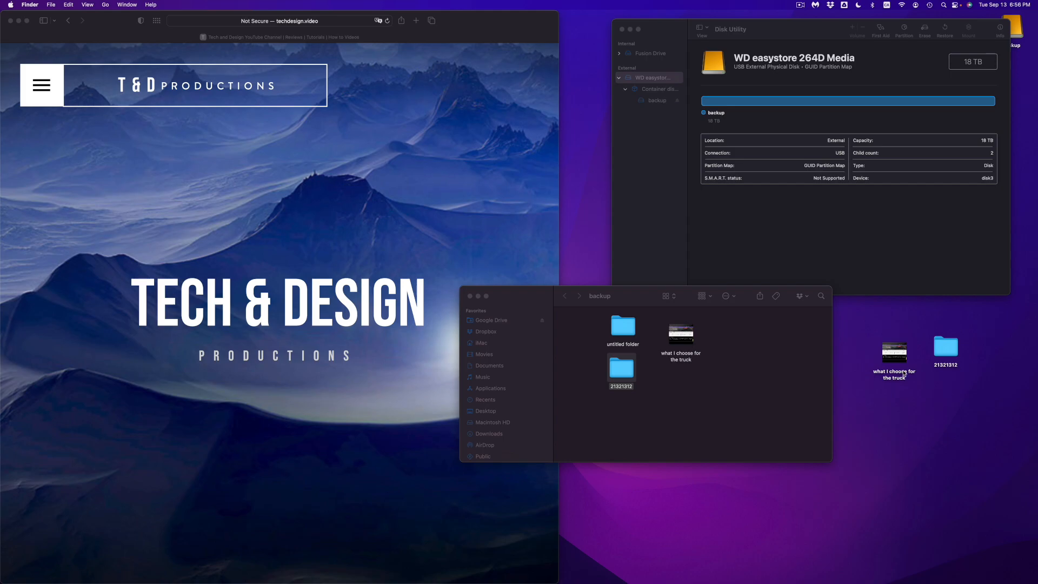
- Rename the desktop folder 21321312 as asdasdsad
{"action": "left_click", "coordinate": [953, 363]}
{"action": "type", "text": "asdasdsad"}
{"action": "key", "text": "Return"}
- Copy the desktop folder asdasdsad into the backup drive and place the copy beside the video
{"action": "right_click", "coordinate": [944, 348]}
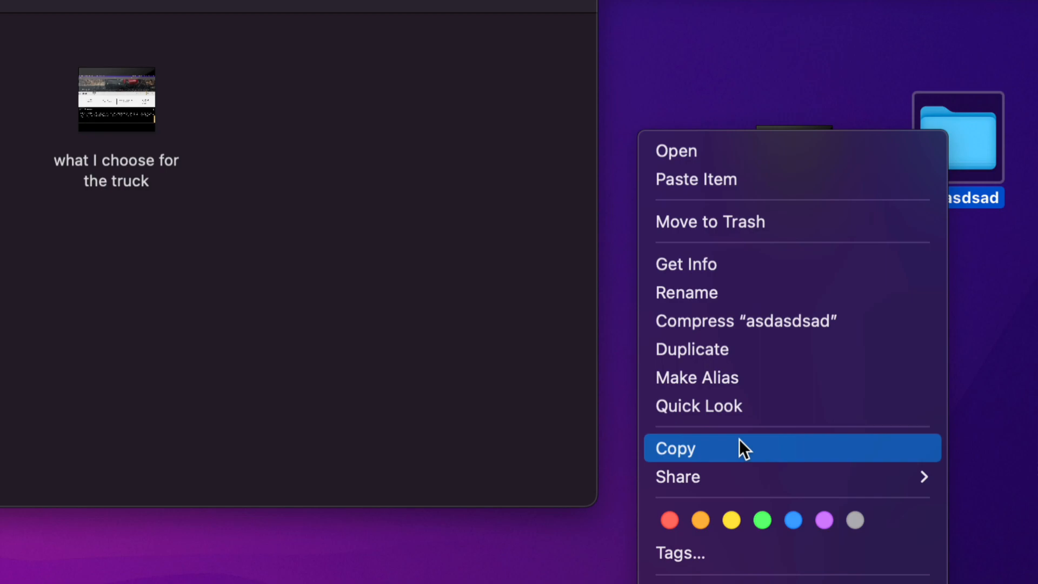
{"action": "left_click", "coordinate": [719, 448]}
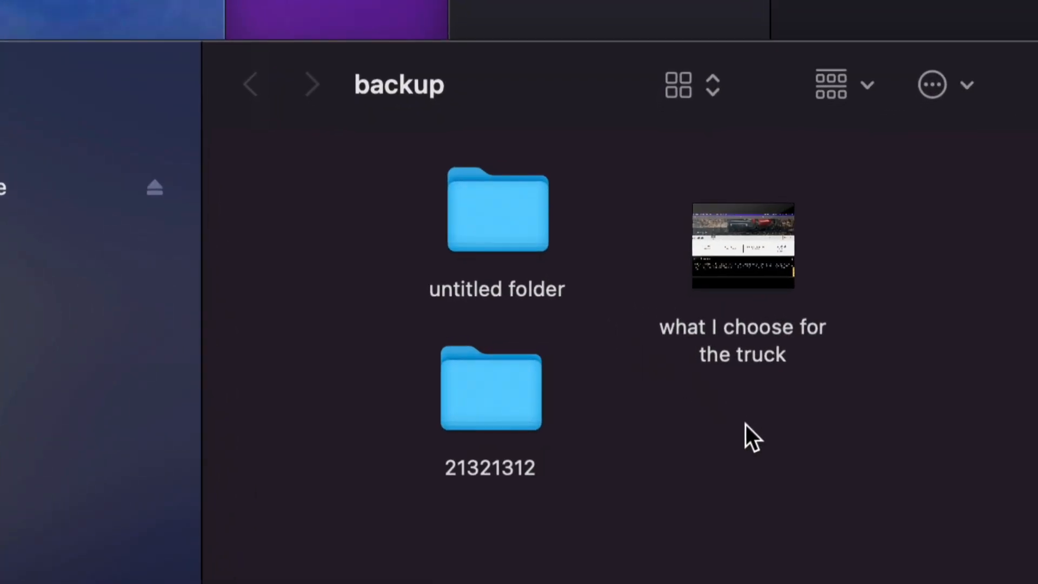
{"action": "right_click", "coordinate": [899, 239]}
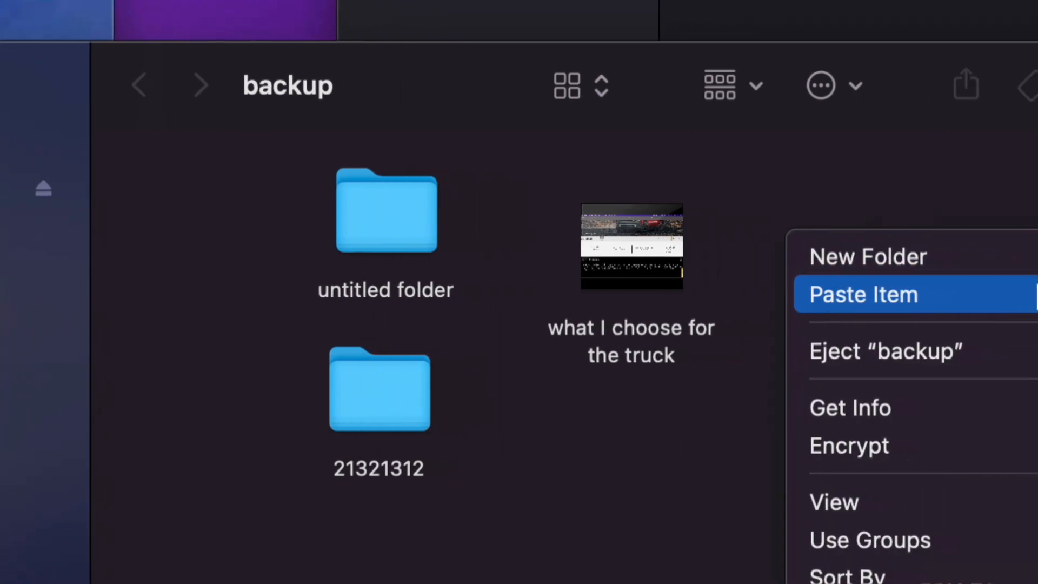
{"action": "left_click", "coordinate": [902, 296]}
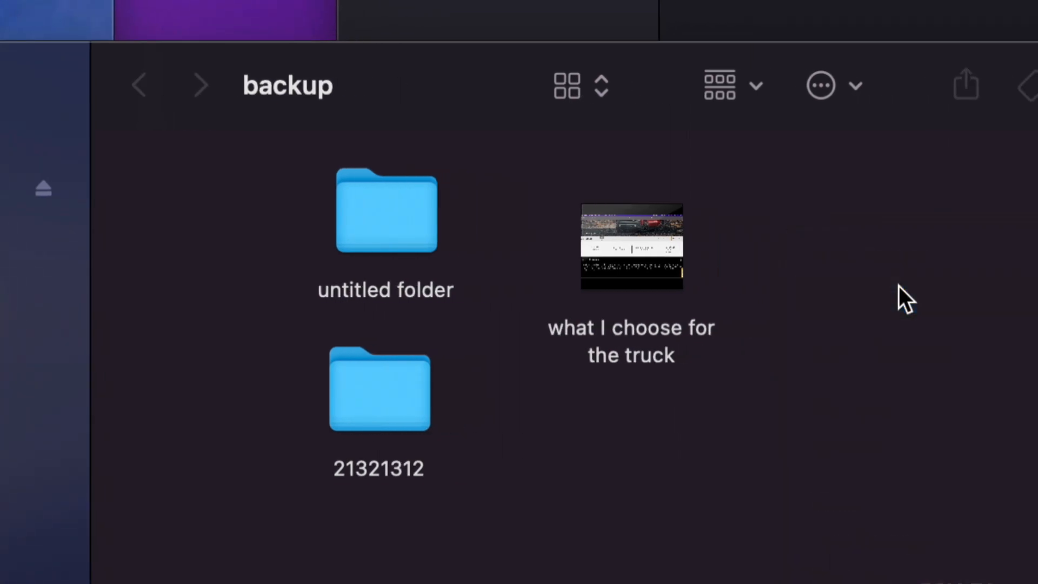
{"action": "left_click_drag", "start_coordinate": [964, 241], "coordinate": [793, 256]}
{"action": "left_click", "coordinate": [872, 268]}
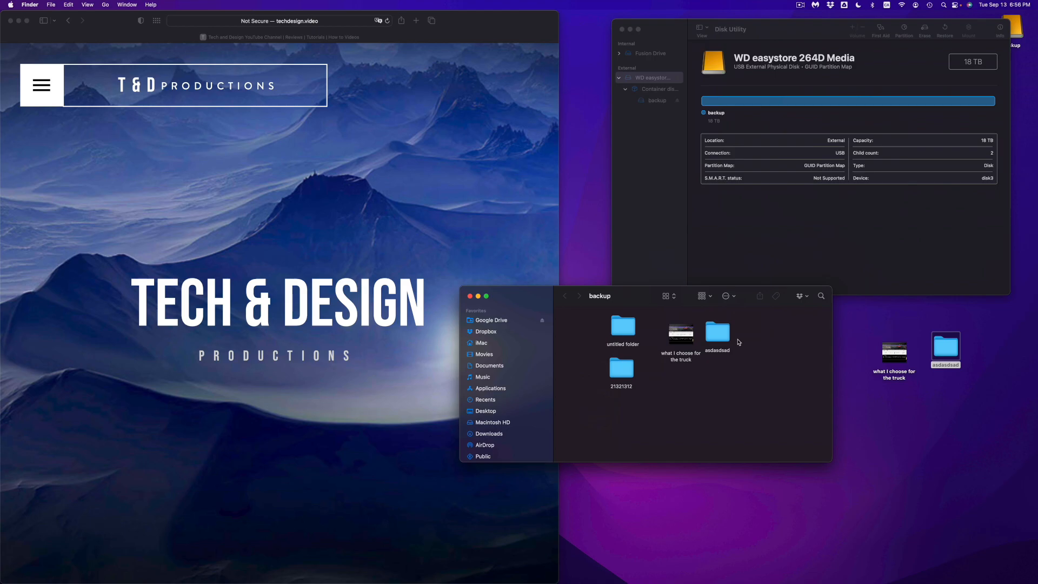
- Move the asdasdsad folder on the desktop to the Trash
{"action": "left_click_drag", "start_coordinate": [857, 346], "coordinate": [966, 382]}
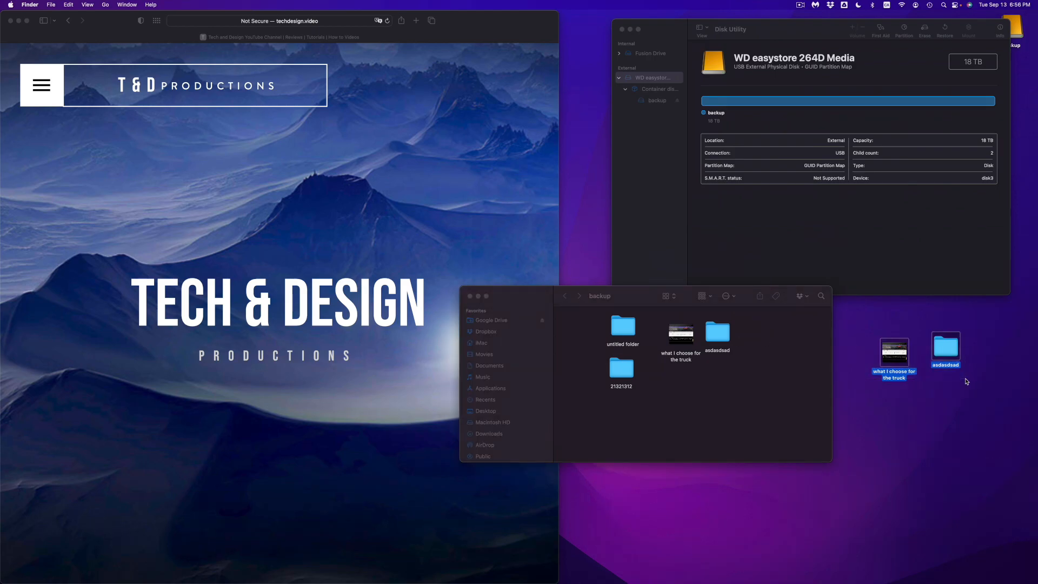
{"action": "left_click", "coordinate": [966, 382]}
{"action": "left_click", "coordinate": [946, 366]}
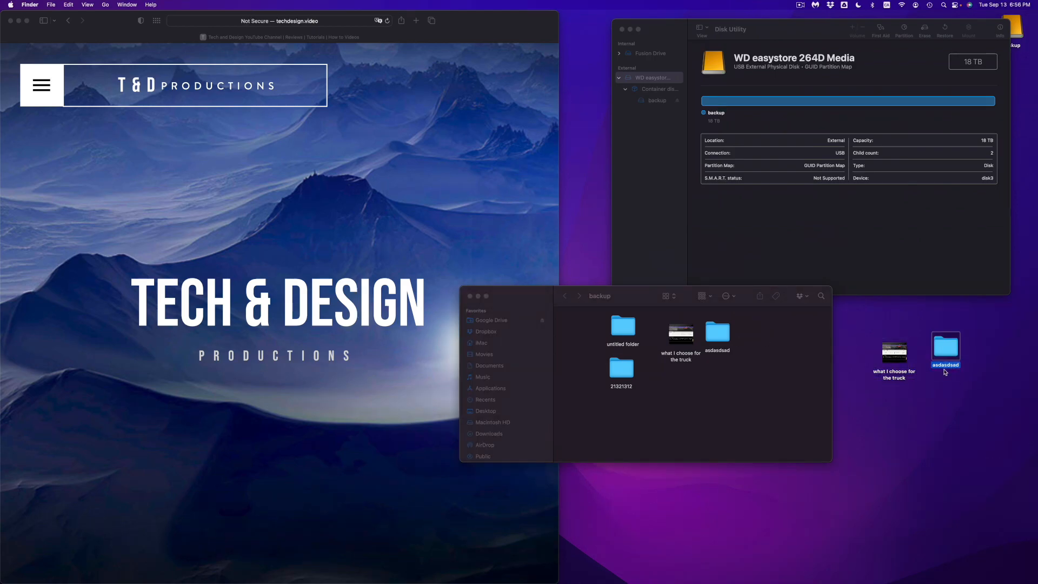
{"action": "key", "text": "super+BackSpace"}
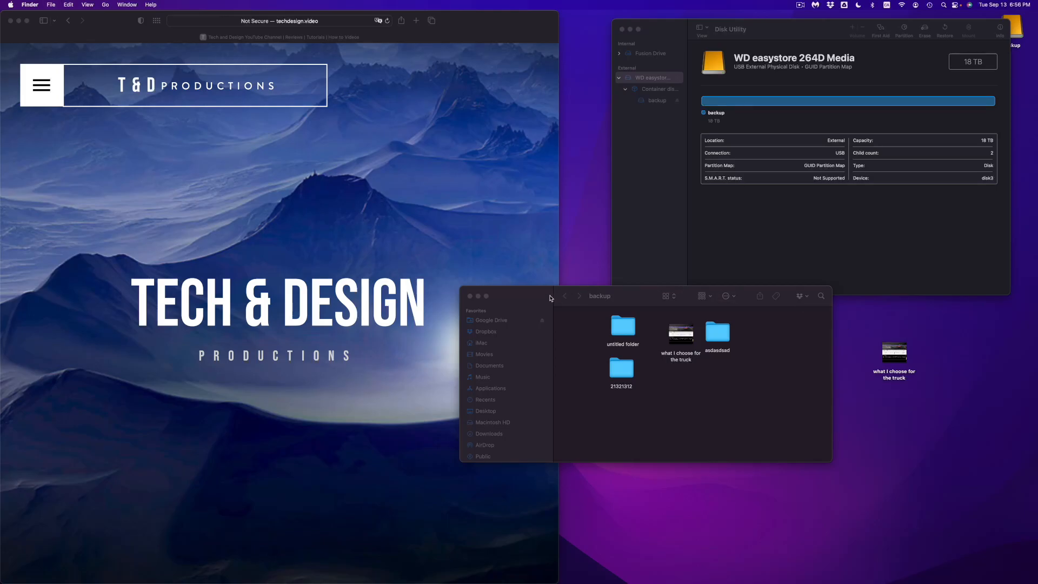
- Reposition the backup window and move all three folders and the video on the backup drive to the Trash
{"action": "left_click_drag", "start_coordinate": [550, 296], "coordinate": [522, 294]}
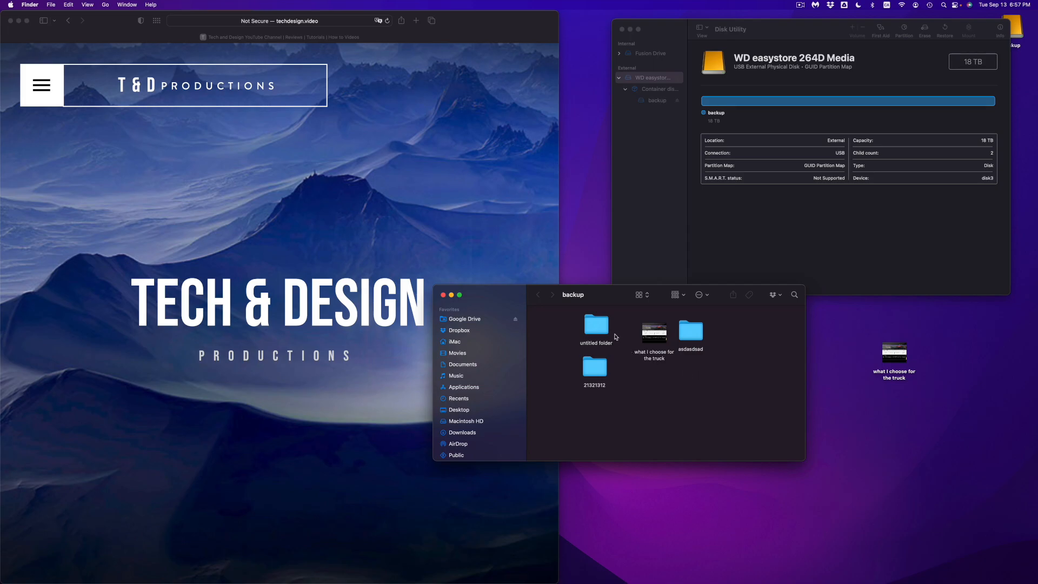
{"action": "left_click_drag", "start_coordinate": [615, 303], "coordinate": [621, 327]}
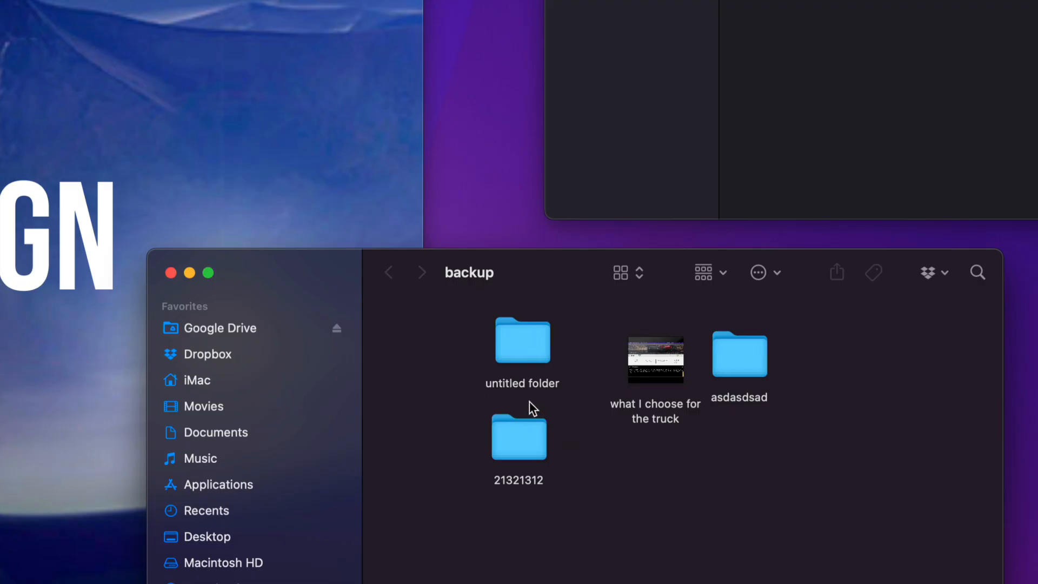
{"action": "left_click_drag", "start_coordinate": [469, 340], "coordinate": [758, 480]}
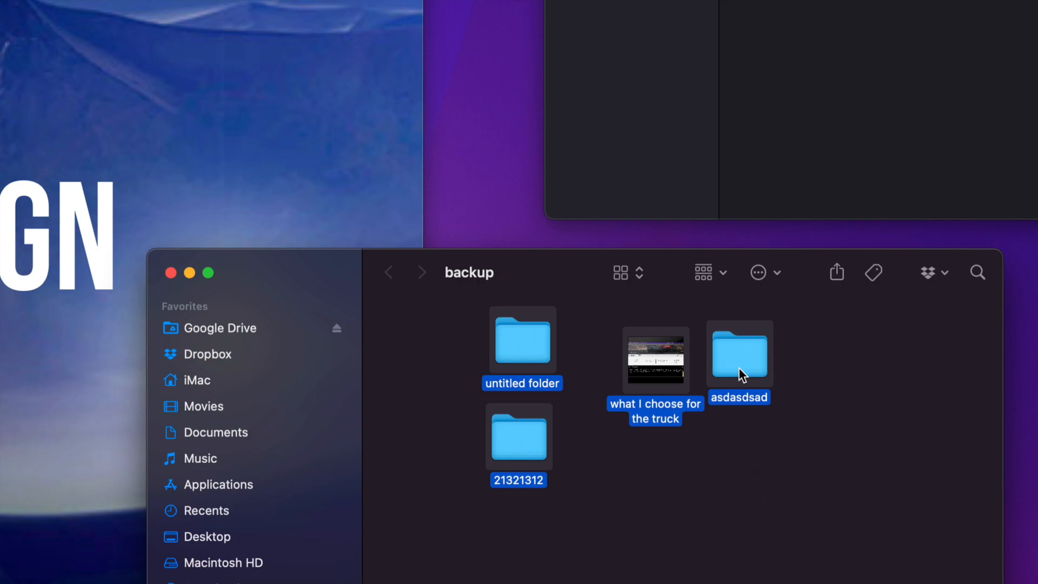
{"action": "right_click", "coordinate": [733, 339]}
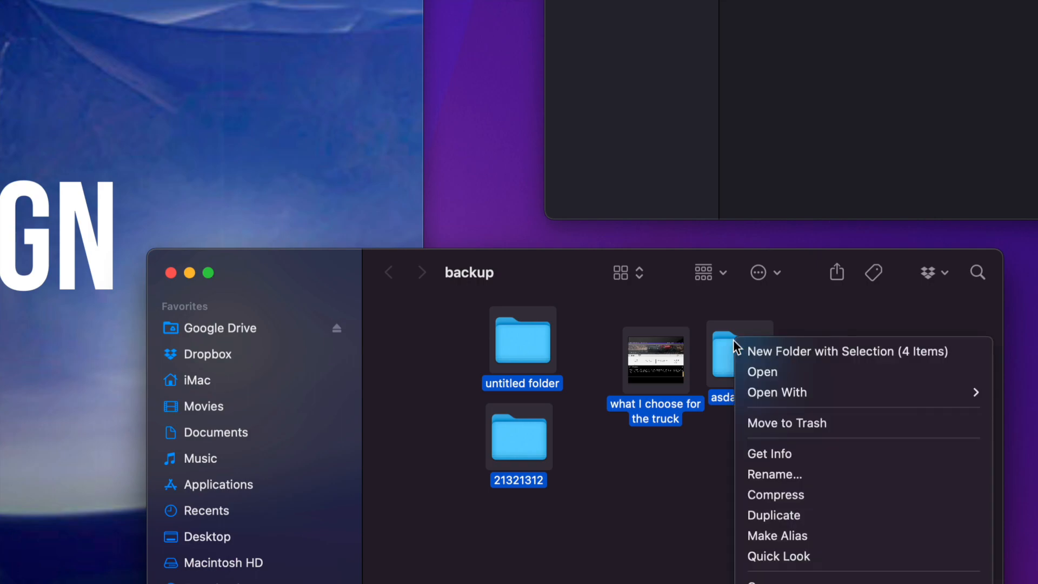
{"action": "left_click", "coordinate": [793, 430]}
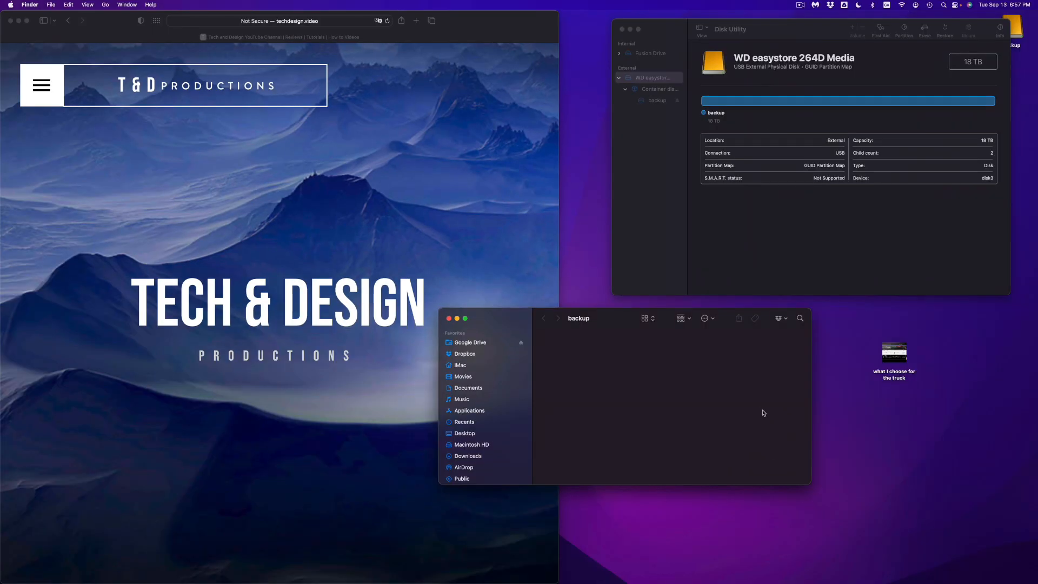
- Empty the Trash and confirm permanently erasing its items
{"action": "mouse_move", "coordinate": [862, 582]}
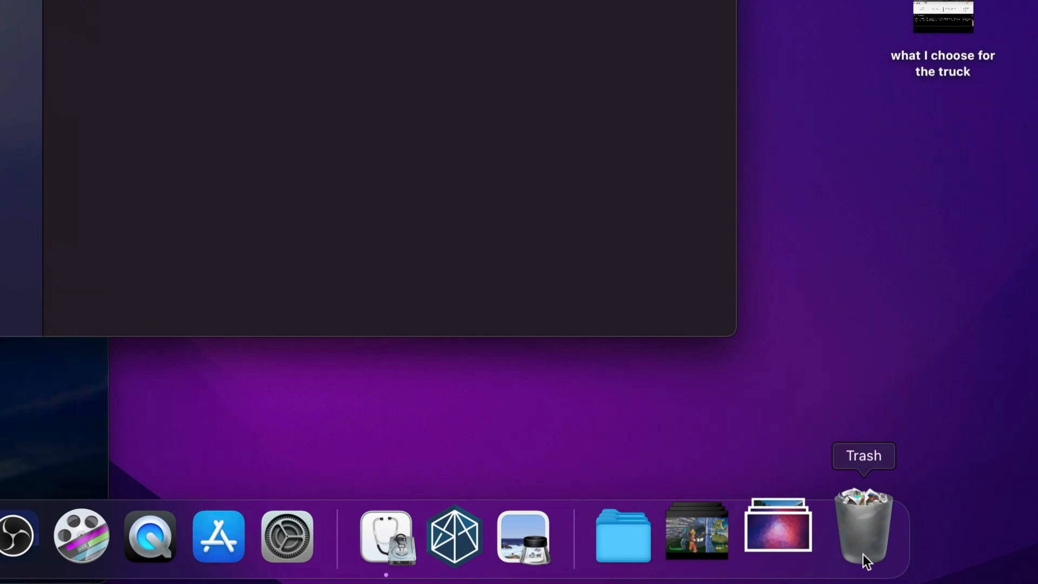
{"action": "right_click", "coordinate": [863, 553]}
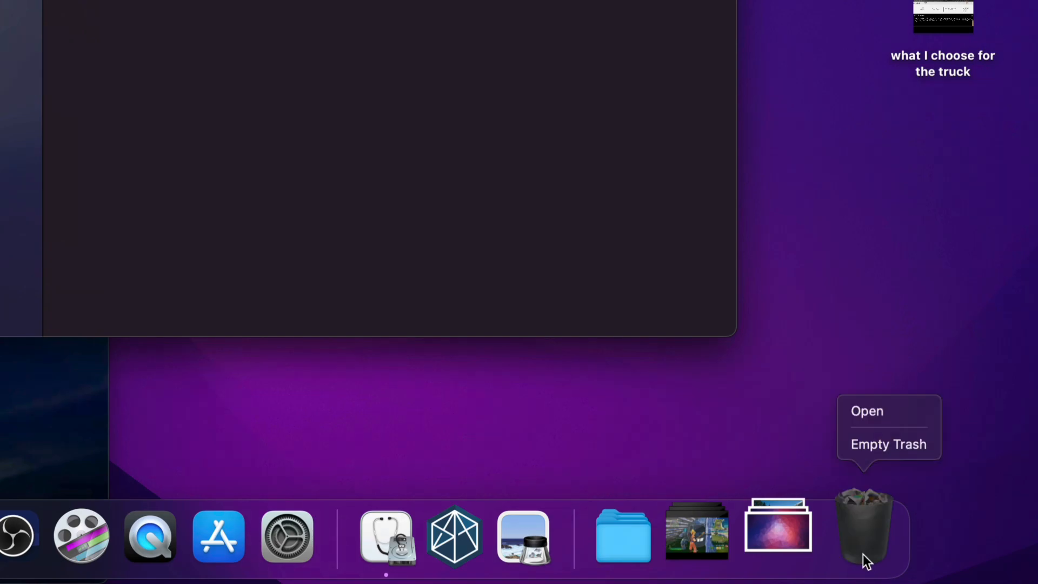
{"action": "left_click", "coordinate": [880, 449]}
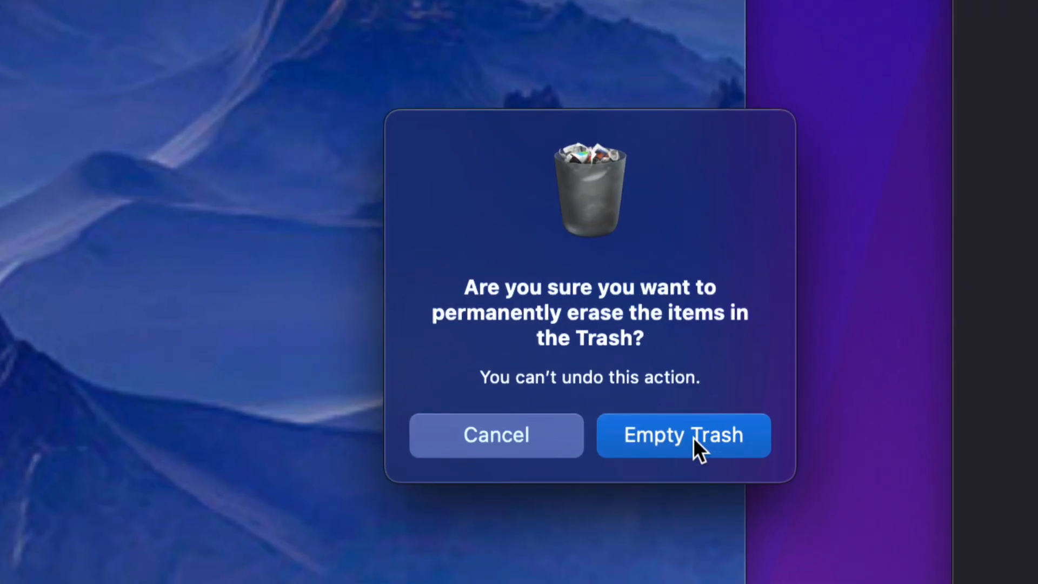
{"action": "left_click", "coordinate": [693, 437]}
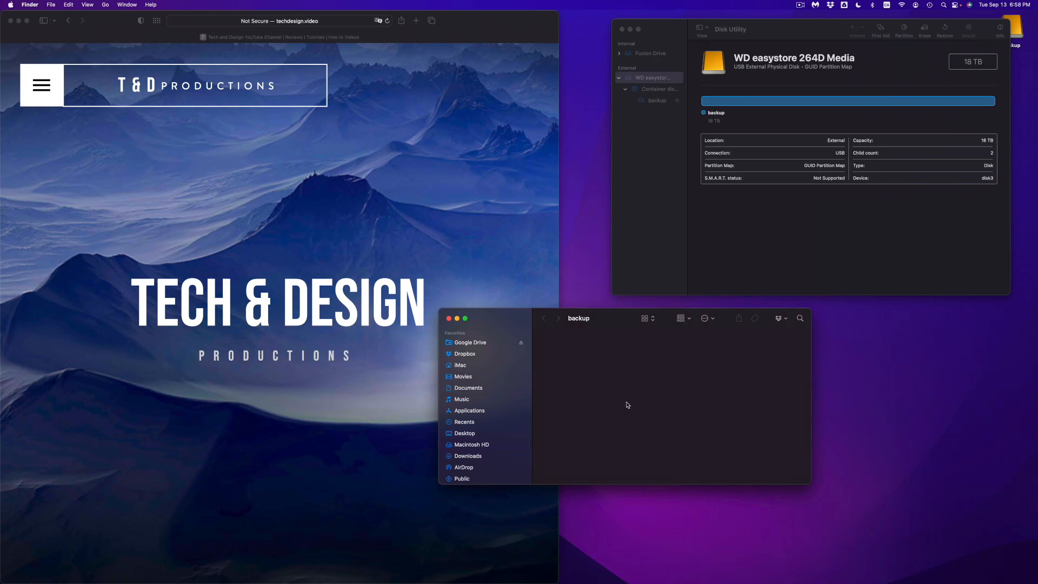
- Close the backup window and move the Disk Utility window to a clear spot on the desktop
{"action": "left_click_drag", "start_coordinate": [773, 33], "coordinate": [721, 53]}
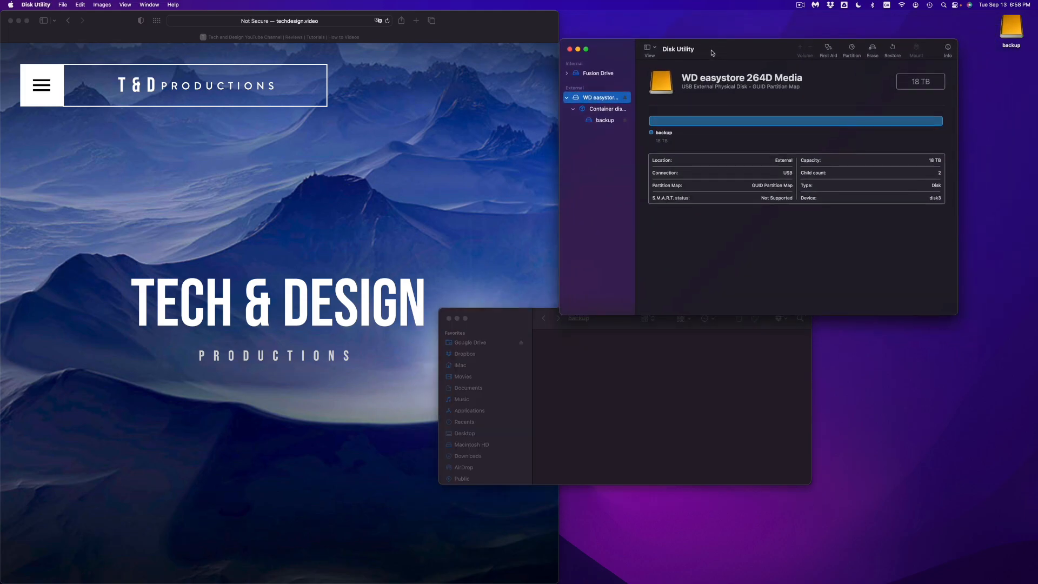
{"action": "left_click", "coordinate": [449, 319]}
{"action": "left_click_drag", "start_coordinate": [781, 52], "coordinate": [753, 142]}
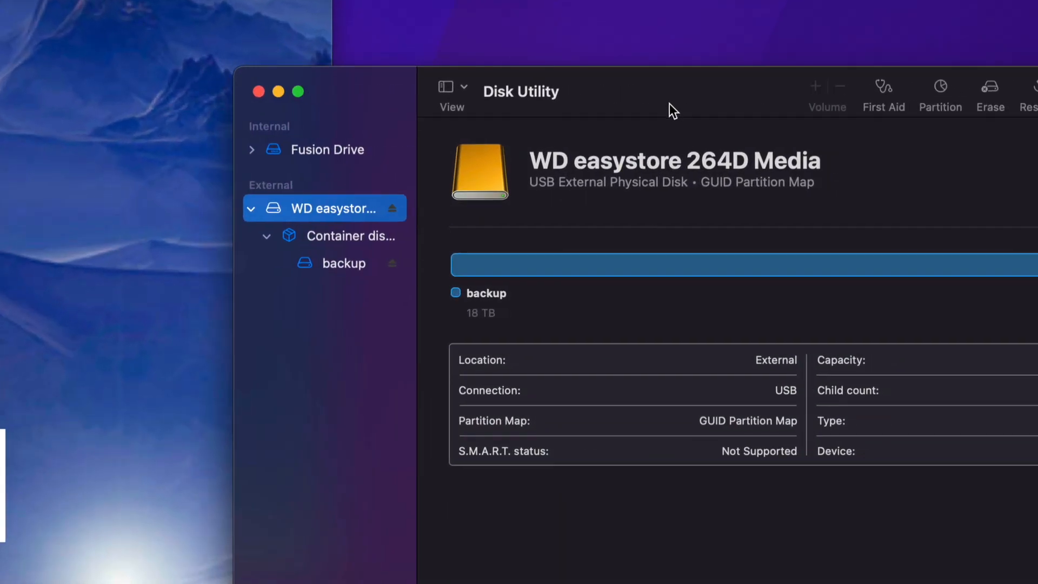
{"action": "left_click_drag", "start_coordinate": [670, 103], "coordinate": [501, 105]}
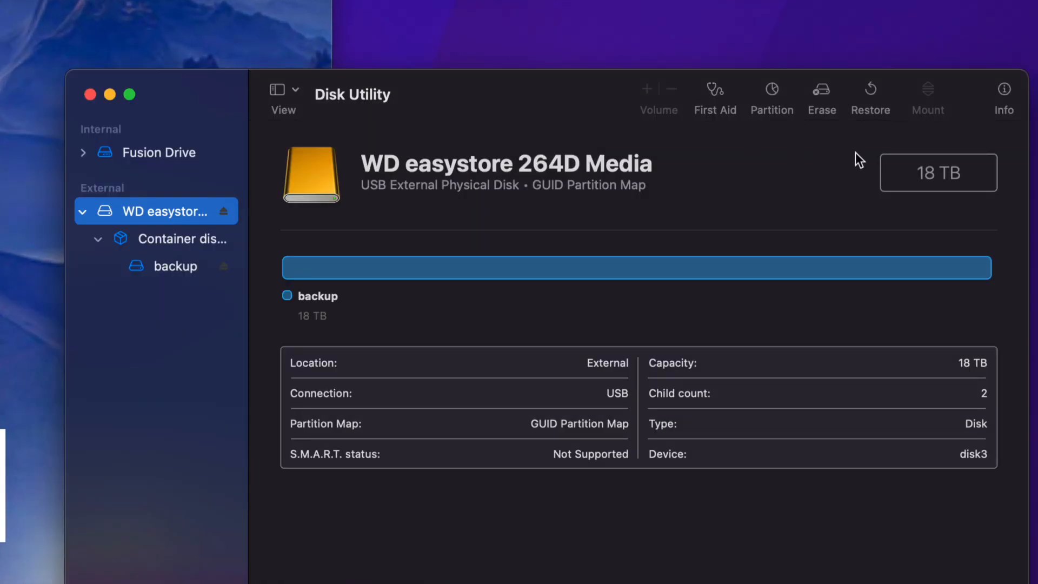
- Open the erase settings for the WD easystore drive and set the format to Mac OS Extended (Journaled)
{"action": "left_click", "coordinate": [819, 90]}
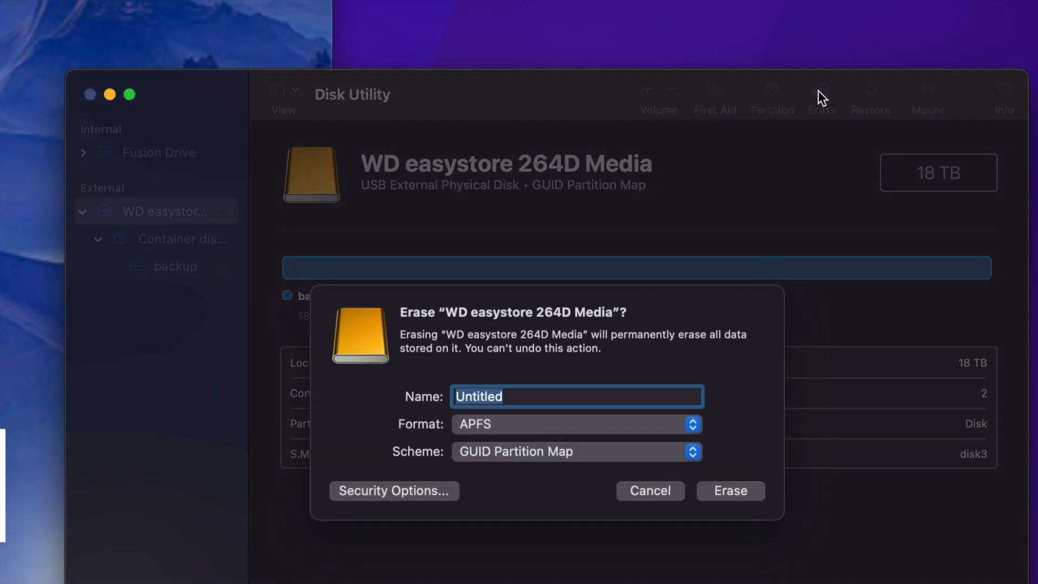
{"action": "left_click", "coordinate": [487, 424]}
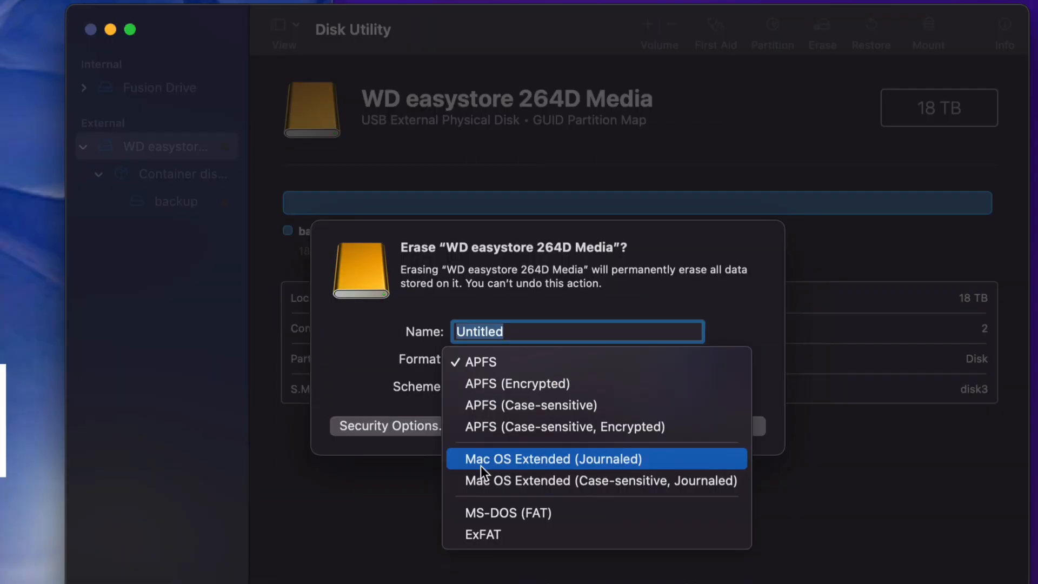
{"action": "left_click", "coordinate": [661, 461]}
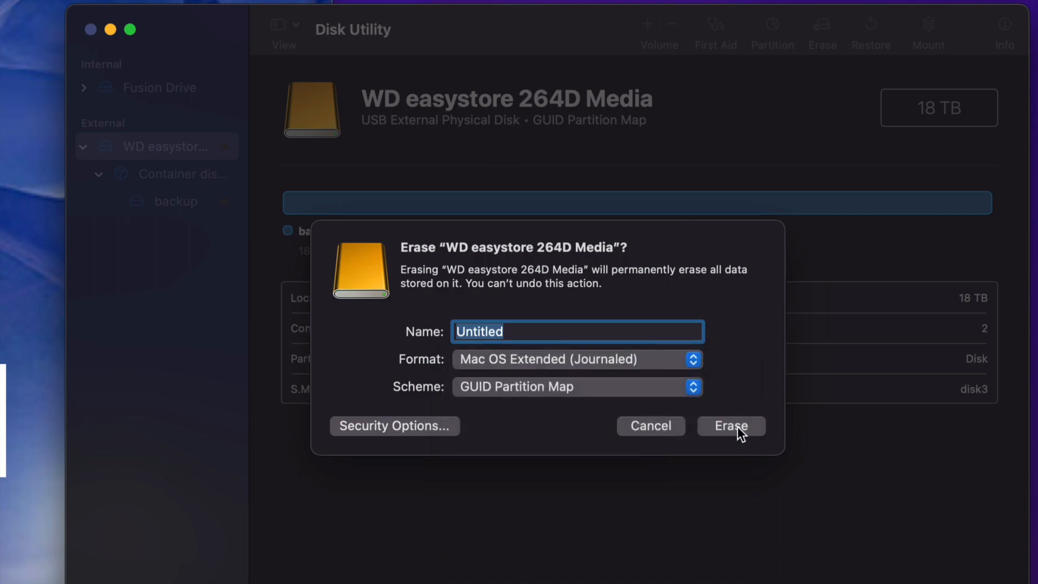
- Try the ExFAT format with the GUID Partition Map scheme, and return the format to Mac OS Extended (Journaled)
{"action": "left_click", "coordinate": [687, 359]}
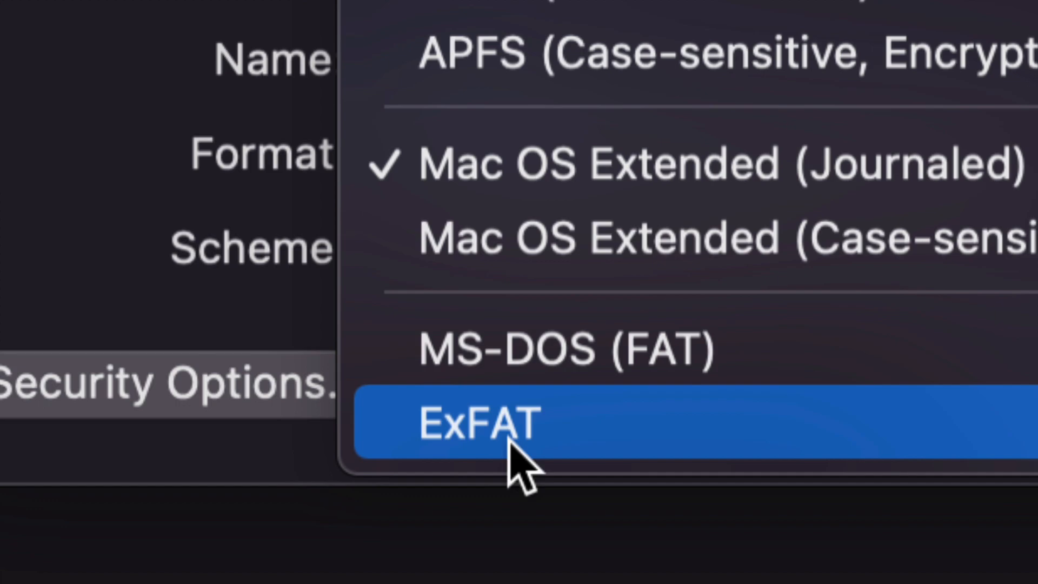
{"action": "left_click", "coordinate": [511, 441]}
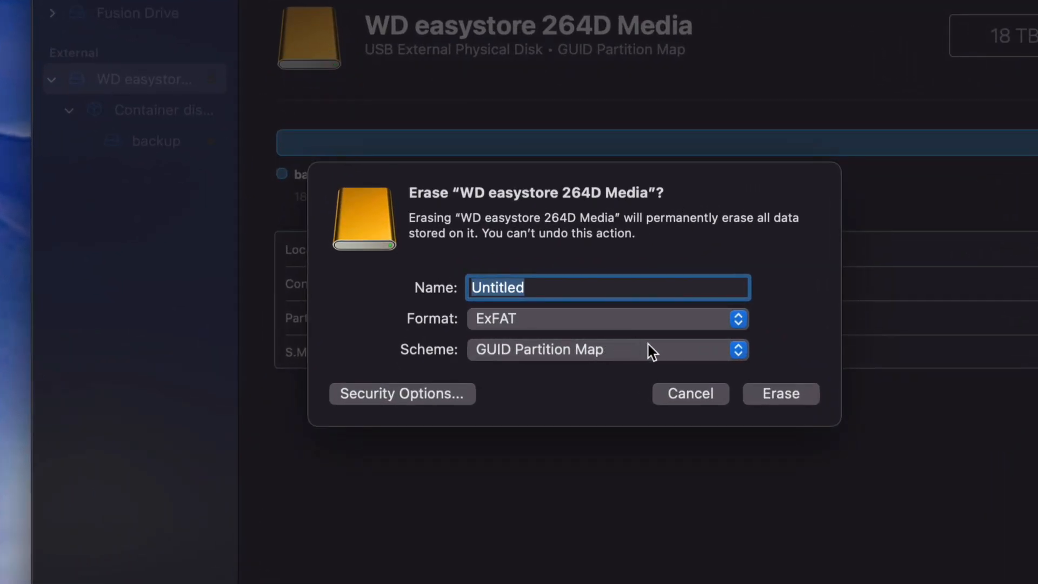
{"action": "left_click", "coordinate": [685, 361]}
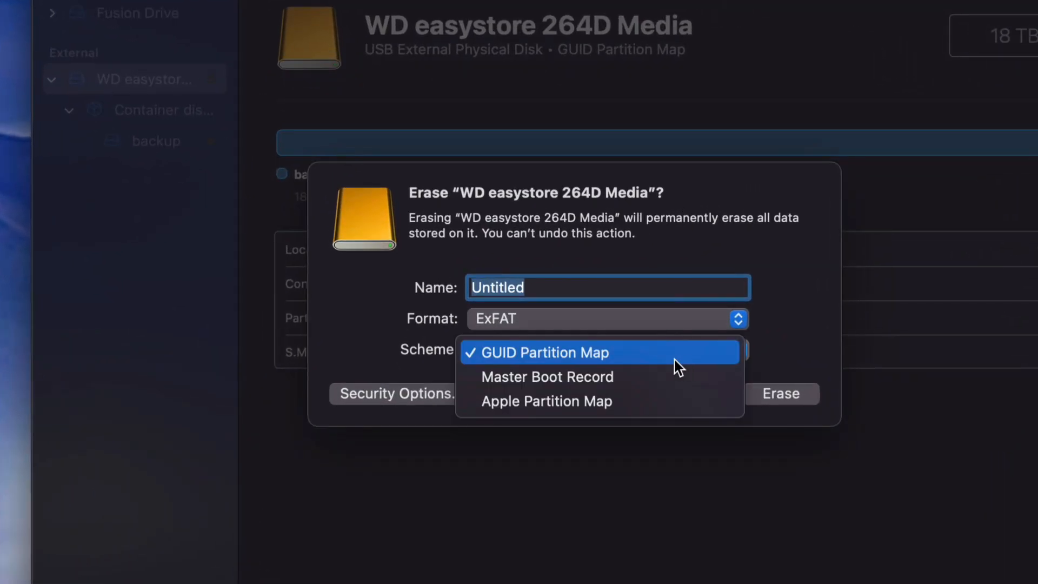
{"action": "left_click", "coordinate": [543, 360]}
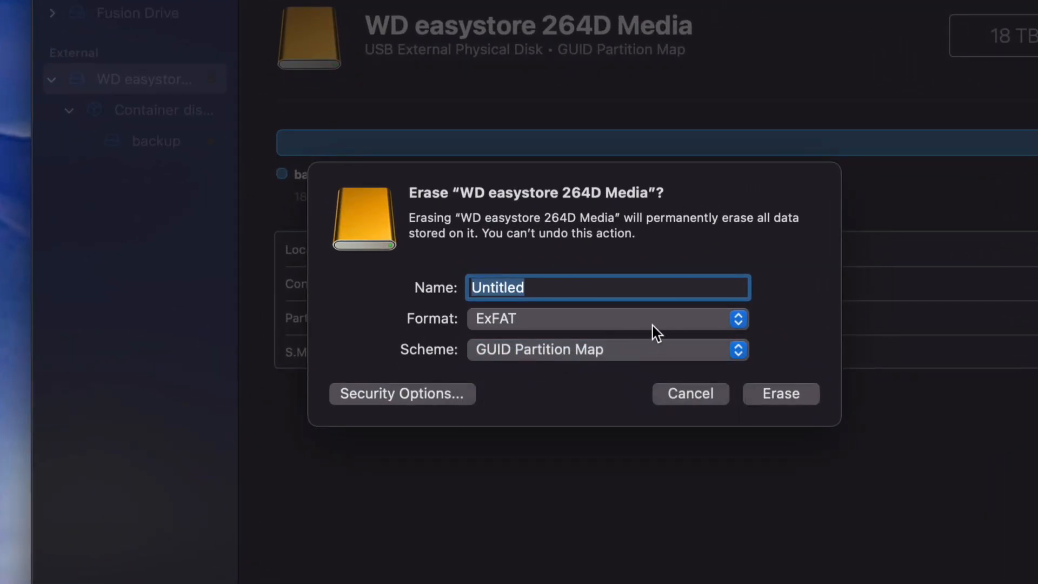
{"action": "left_click", "coordinate": [687, 322]}
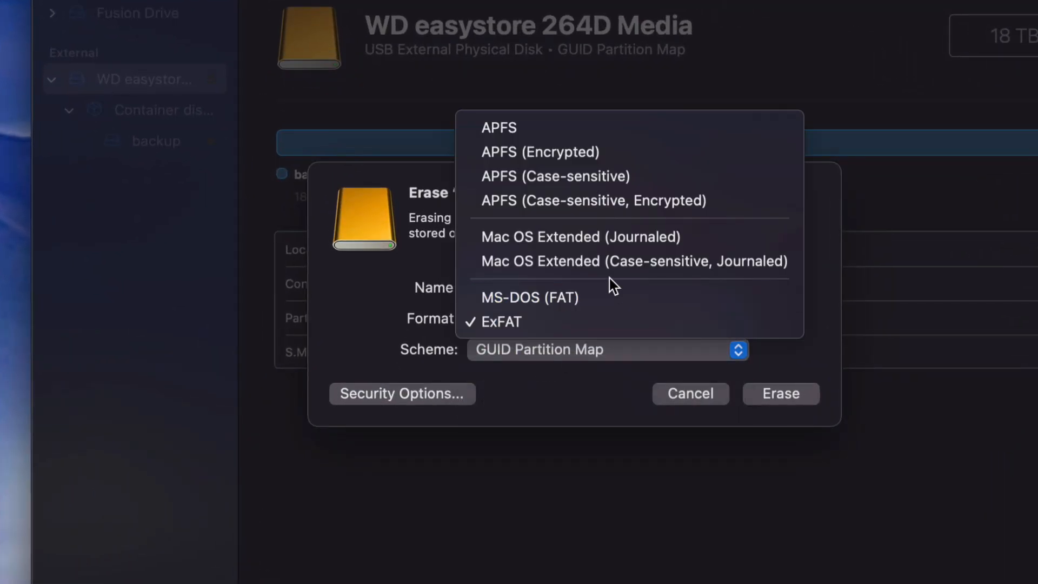
{"action": "left_click", "coordinate": [553, 242]}
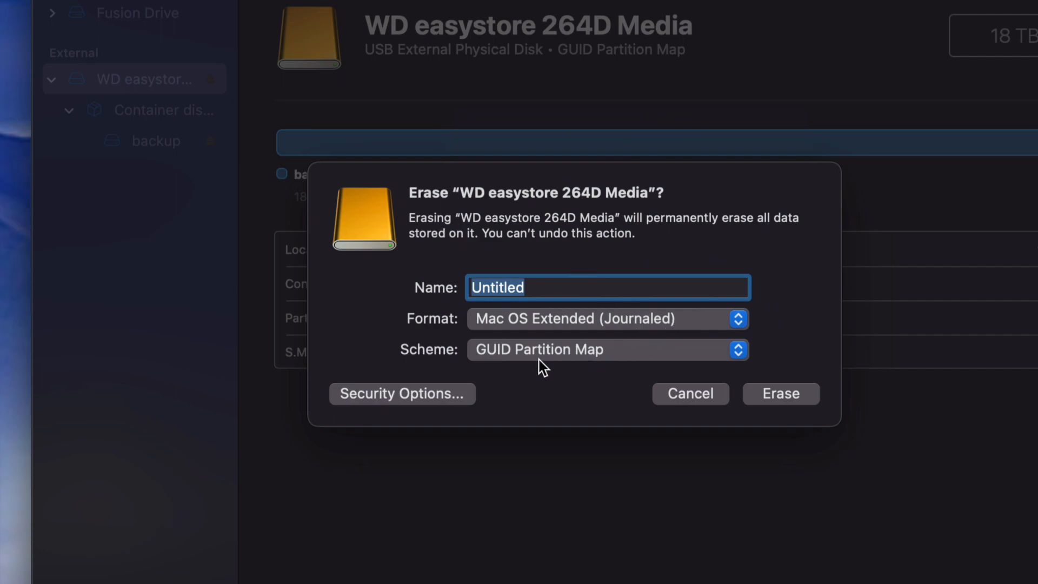
- Name the volume Mac, erase the WD easystore drive and close the erase report
{"action": "left_click", "coordinate": [542, 288]}
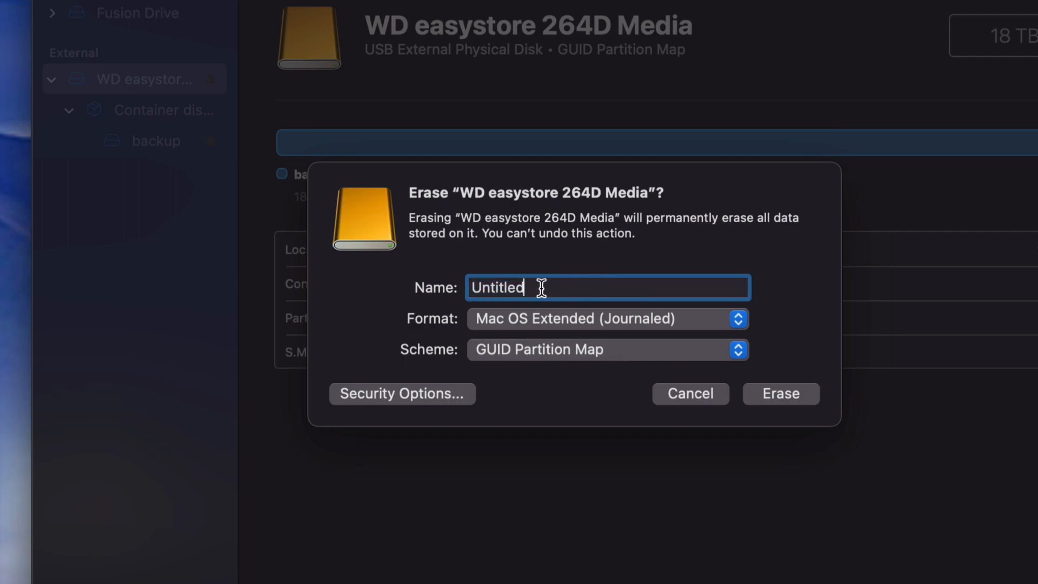
{"action": "left_click_drag", "start_coordinate": [542, 288], "coordinate": [459, 292]}
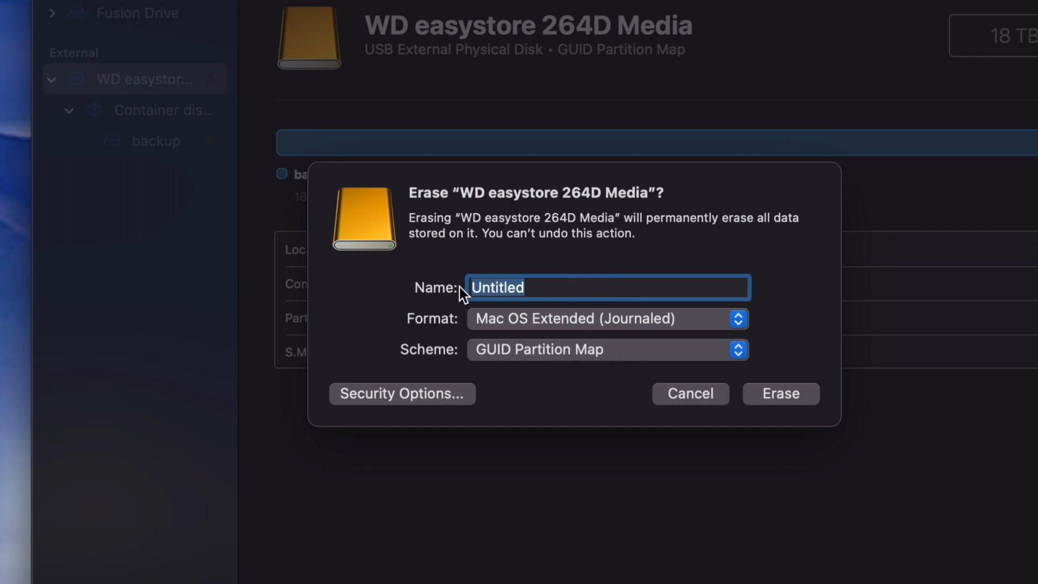
{"action": "type", "text": "Mac"}
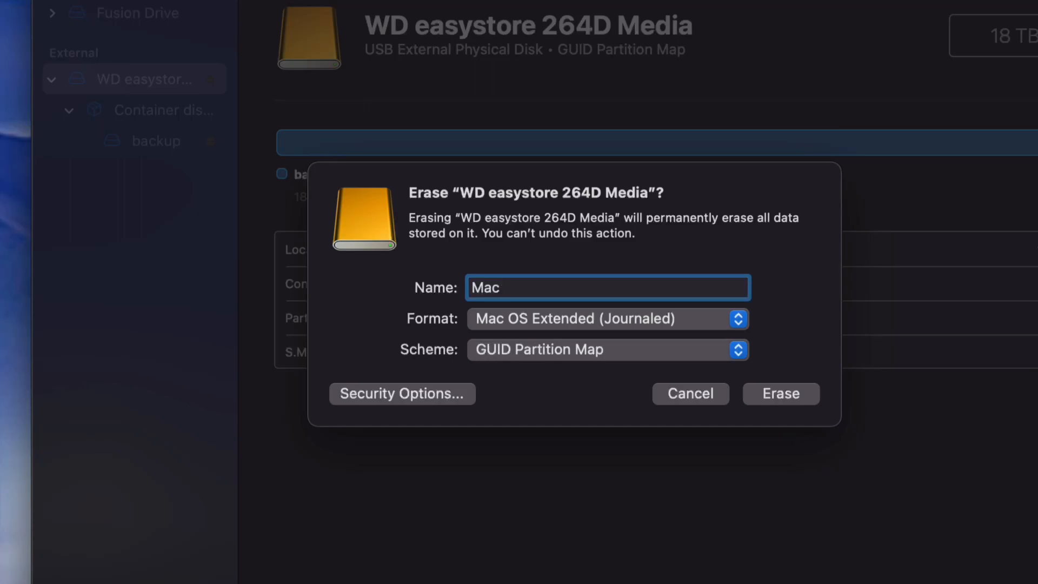
{"action": "left_click", "coordinate": [793, 394]}
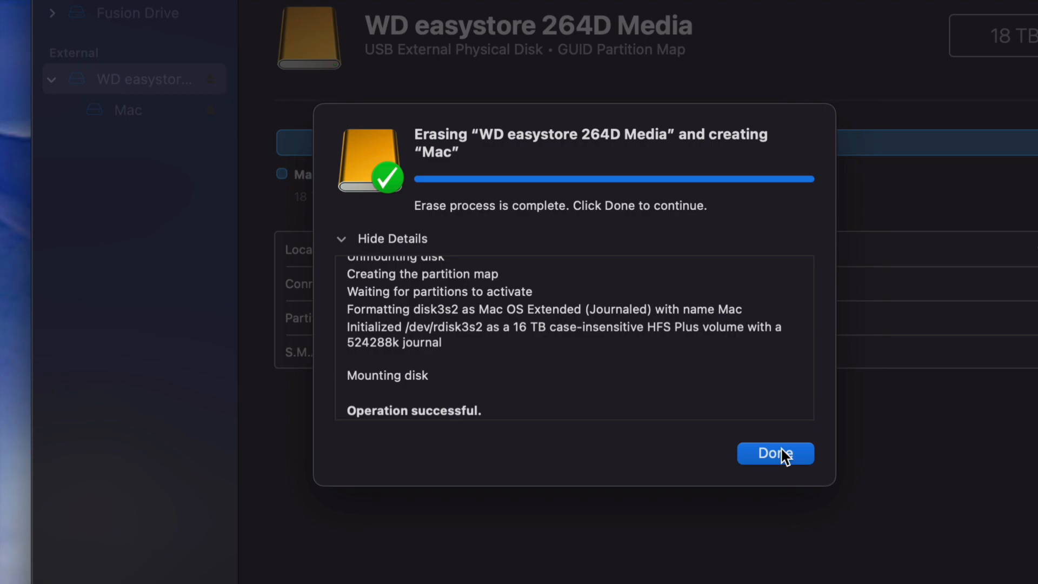
{"action": "left_click", "coordinate": [765, 453]}
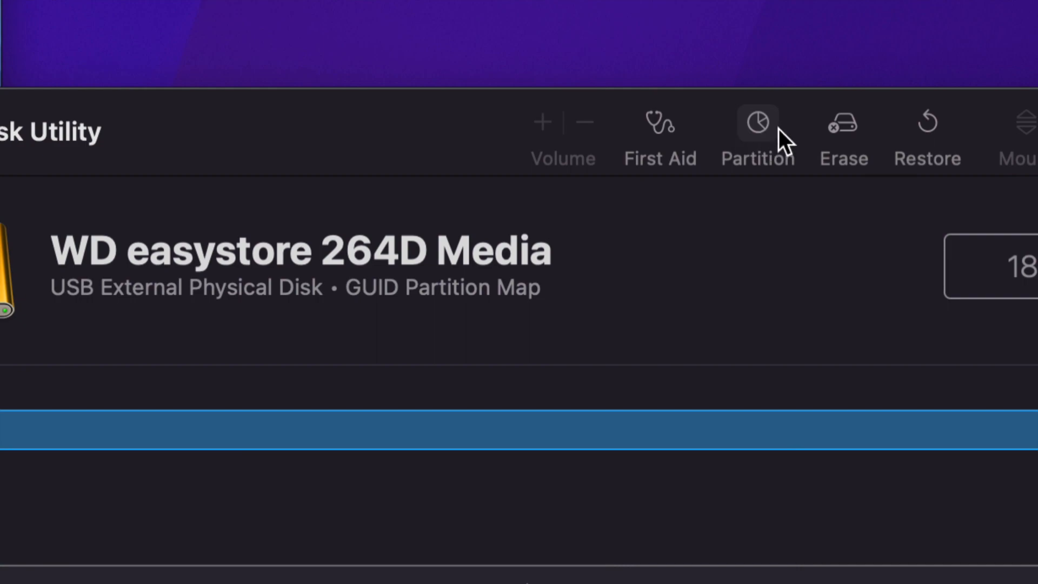
- Add two partitions to the WD easystore drive and shrink the Mac partition to about 2.13 TB
{"action": "left_click", "coordinate": [756, 125]}
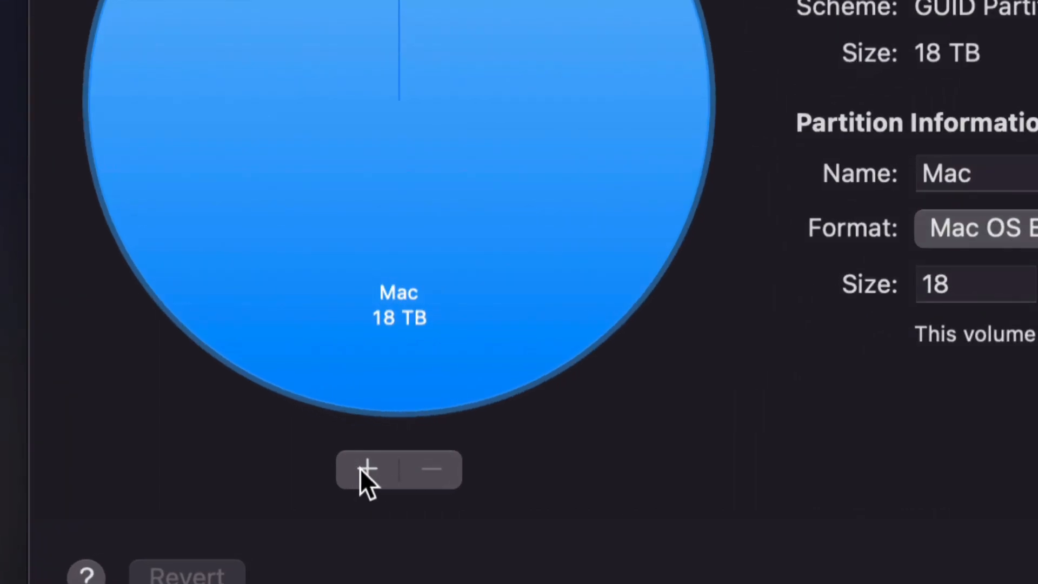
{"action": "left_click", "coordinate": [362, 468]}
{"action": "left_click", "coordinate": [371, 468]}
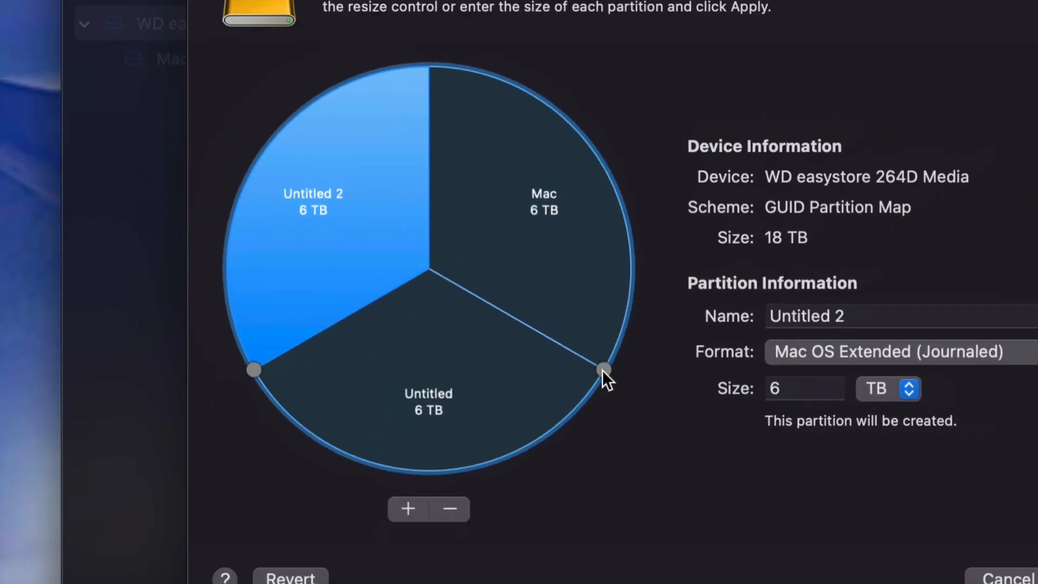
{"action": "left_click_drag", "start_coordinate": [603, 370], "coordinate": [596, 158]}
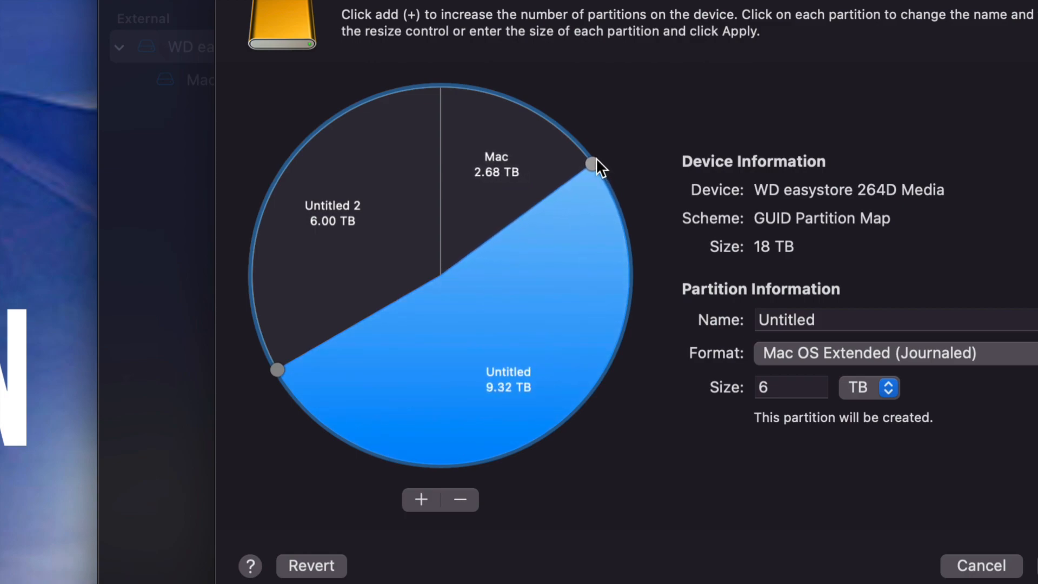
{"action": "left_click_drag", "start_coordinate": [597, 158], "coordinate": [572, 132]}
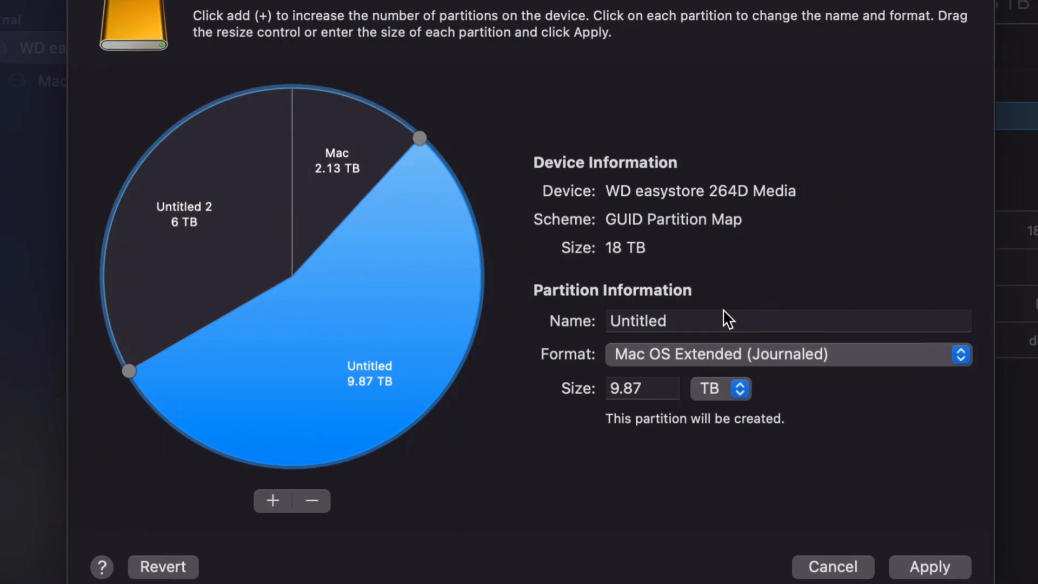
- Name the largest new partition Time Machine and shrink the Mac partition to about 1.98 TB
{"action": "left_click", "coordinate": [832, 319]}
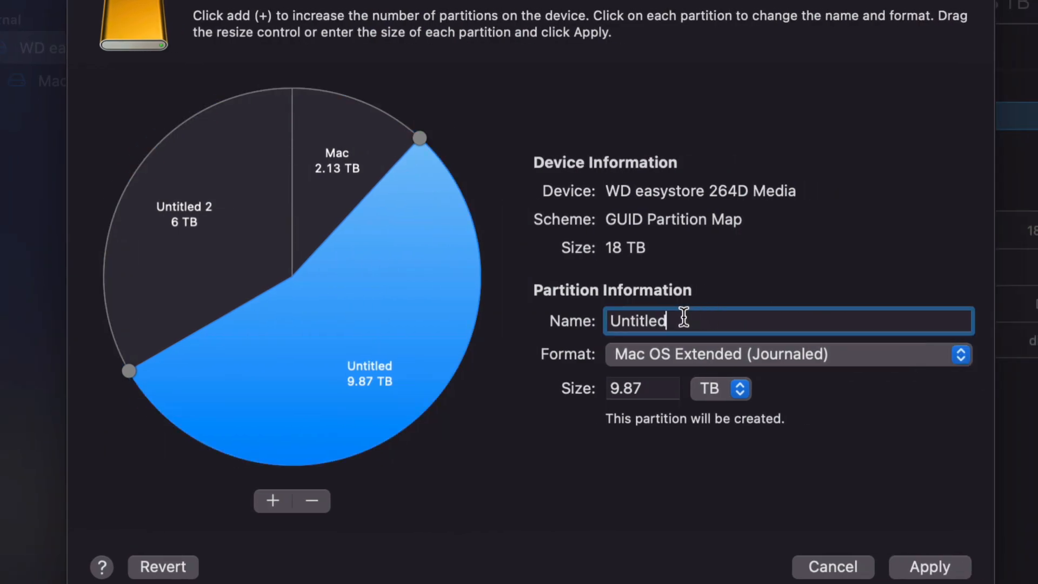
{"action": "left_click_drag", "start_coordinate": [684, 317], "coordinate": [602, 319]}
{"action": "type", "text": "Time Machine"}
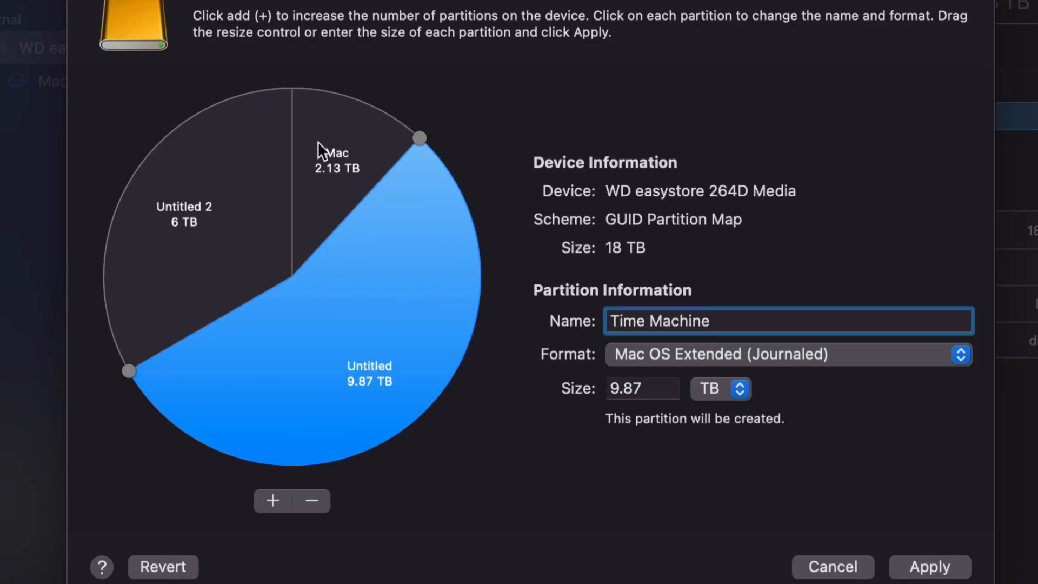
{"action": "left_click", "coordinate": [338, 155]}
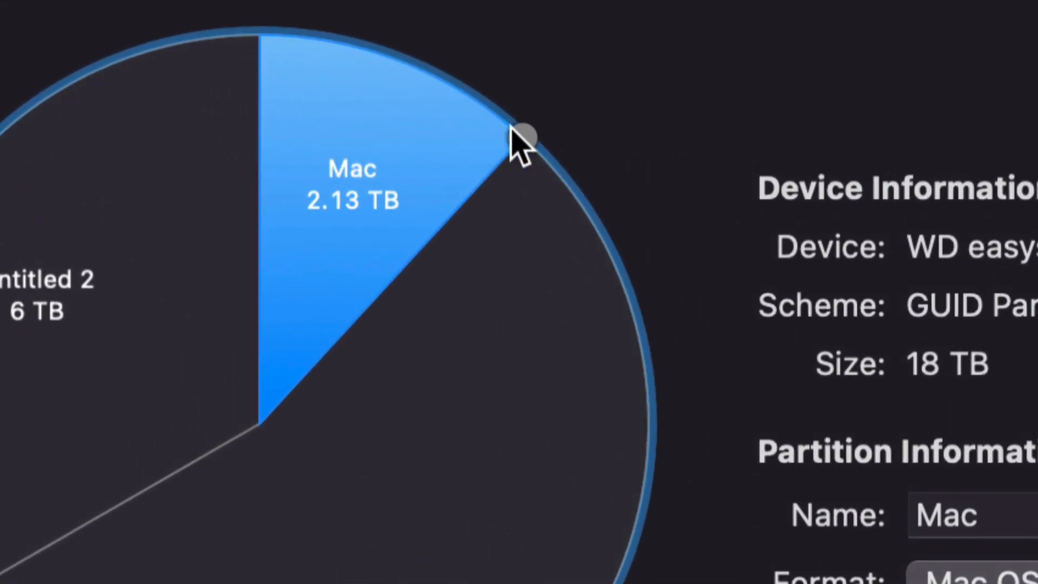
{"action": "left_click_drag", "start_coordinate": [512, 128], "coordinate": [503, 123]}
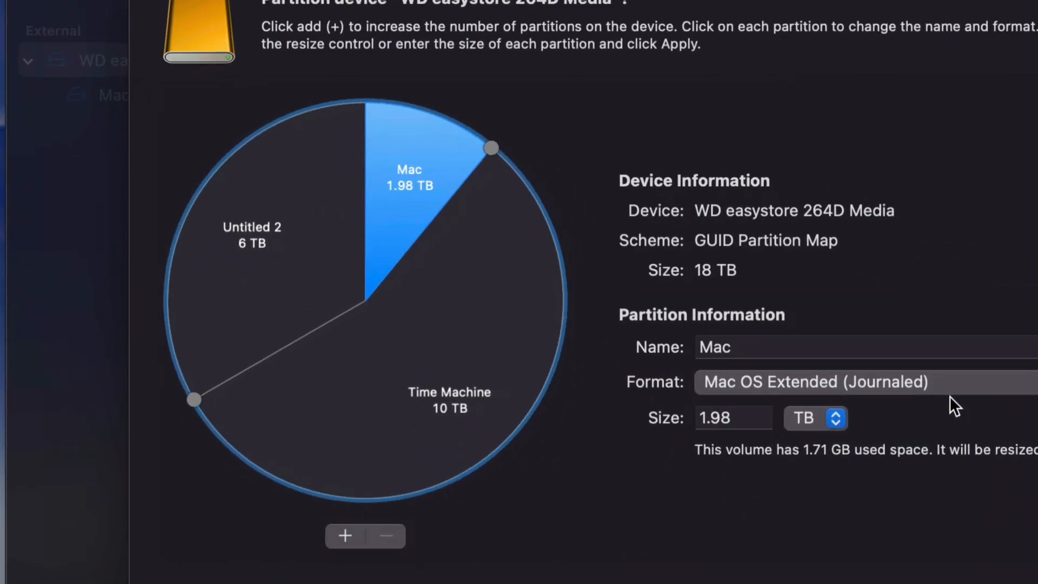
- Rename the Mac partition to Windows and set its format to ExFAT
{"action": "left_click", "coordinate": [699, 349]}
{"action": "type", "text": "Window"}
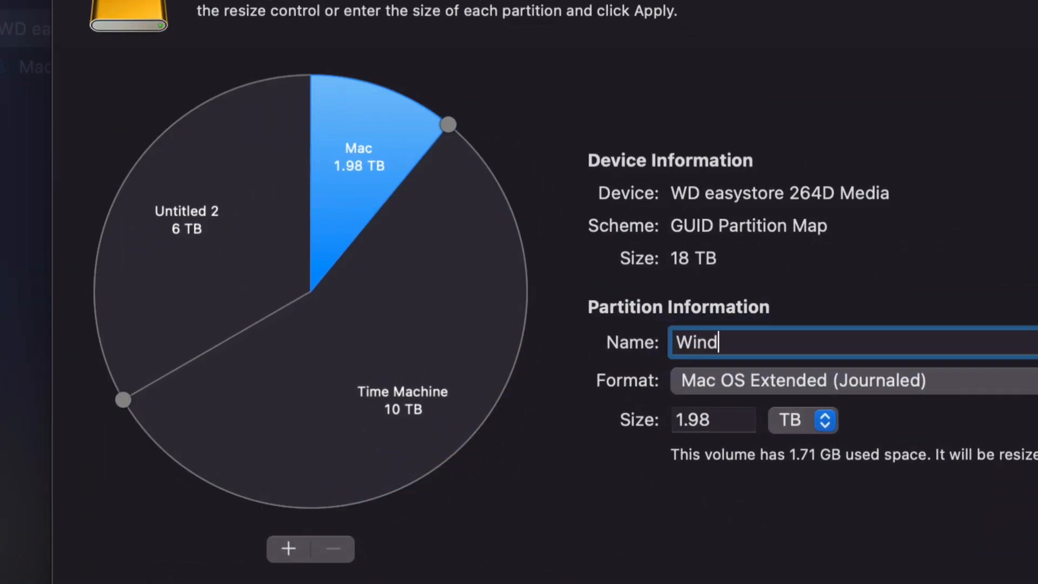
{"action": "type", "text": "s"}
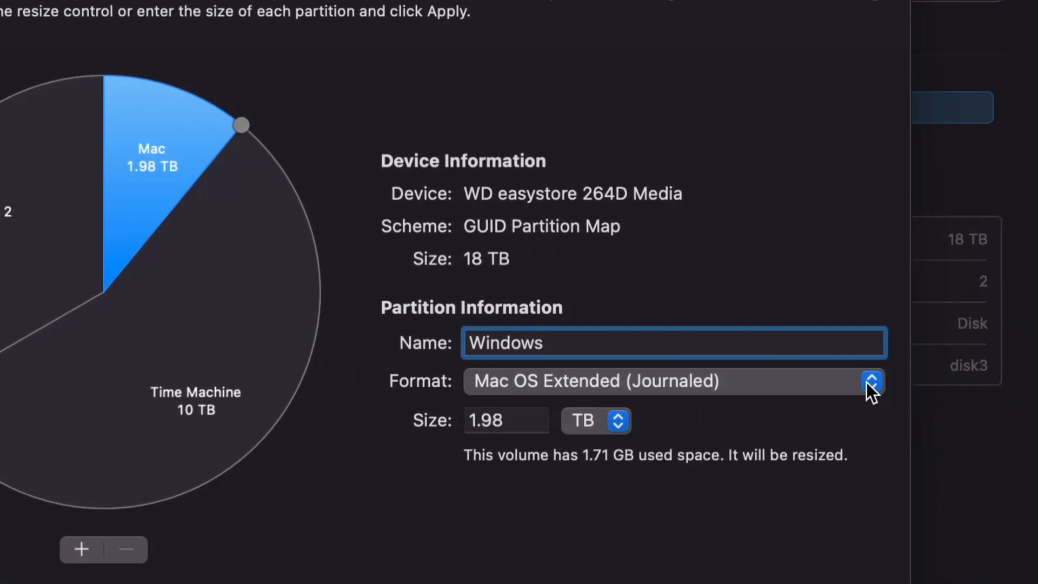
{"action": "left_click", "coordinate": [866, 382]}
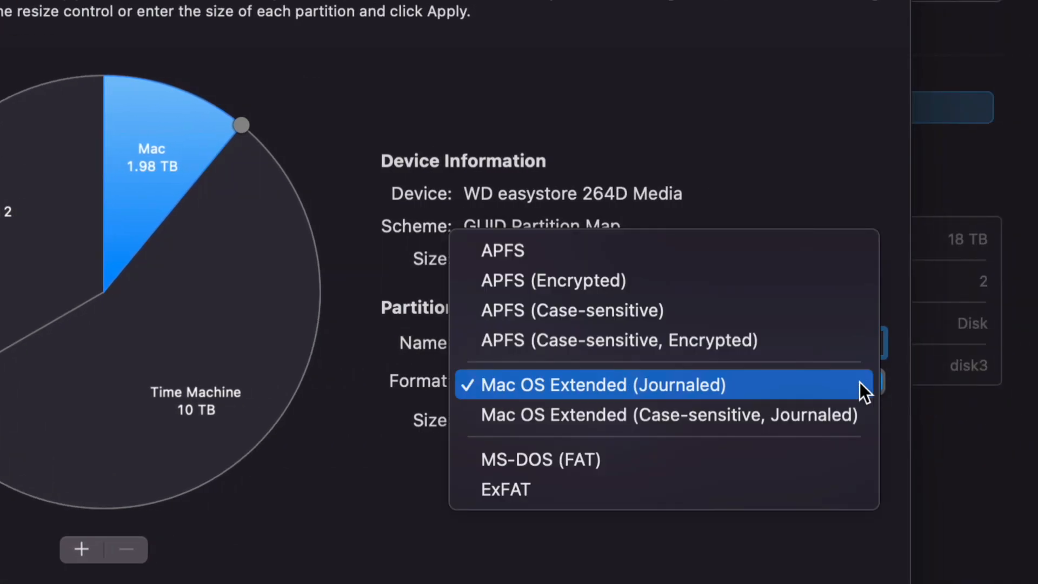
{"action": "left_click", "coordinate": [642, 488]}
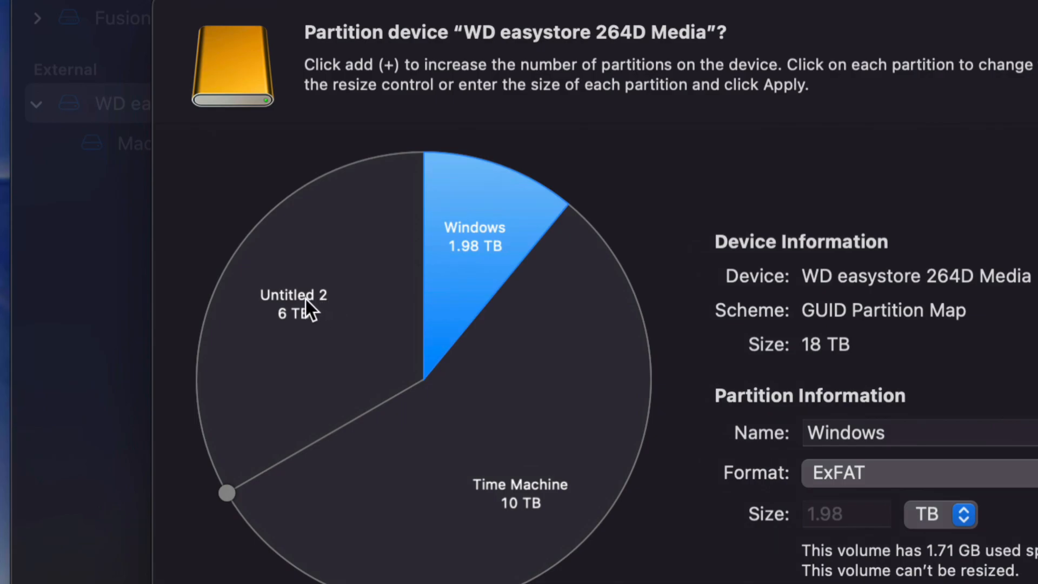
- Name the Untitled 2 partition Mac Backup and keep its format as Mac OS Extended (Journaled)
{"action": "left_click", "coordinate": [307, 300]}
{"action": "left_click_drag", "start_coordinate": [900, 431], "coordinate": [805, 440]}
{"action": "type", "text": "Mac Backup"}
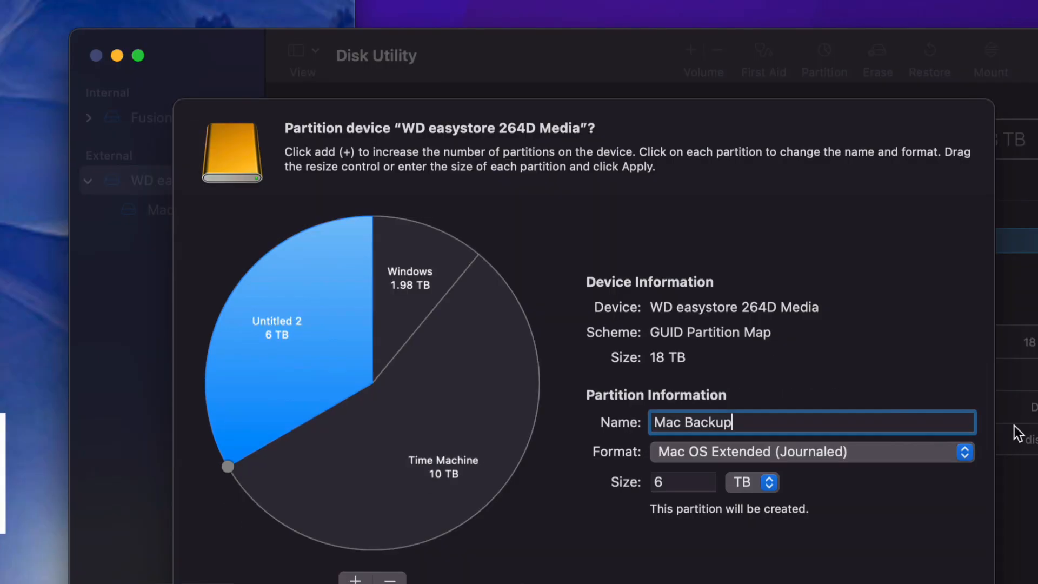
{"action": "left_click", "coordinate": [878, 450]}
{"action": "left_click", "coordinate": [855, 452]}
{"action": "left_click", "coordinate": [855, 452]}
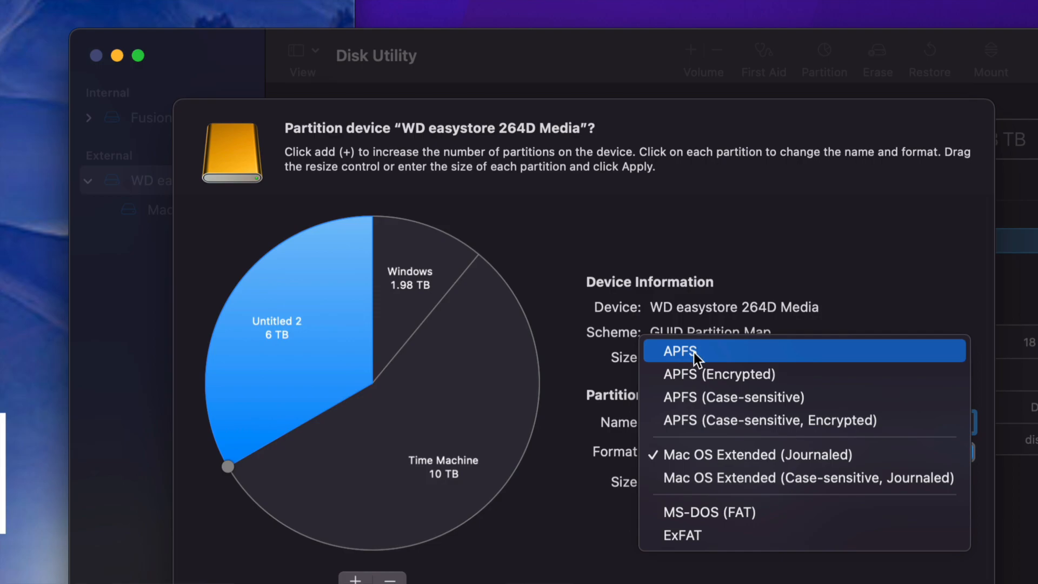
{"action": "left_click", "coordinate": [728, 459]}
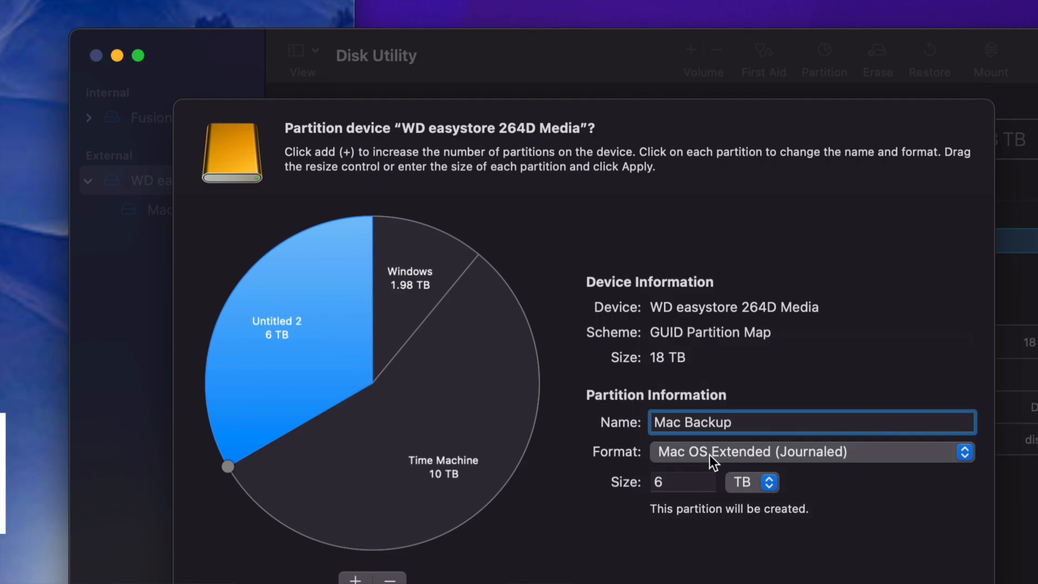
- Review the name, format and size settings of the Time Machine, Windows and Mac Backup partitions
{"action": "left_click", "coordinate": [508, 404]}
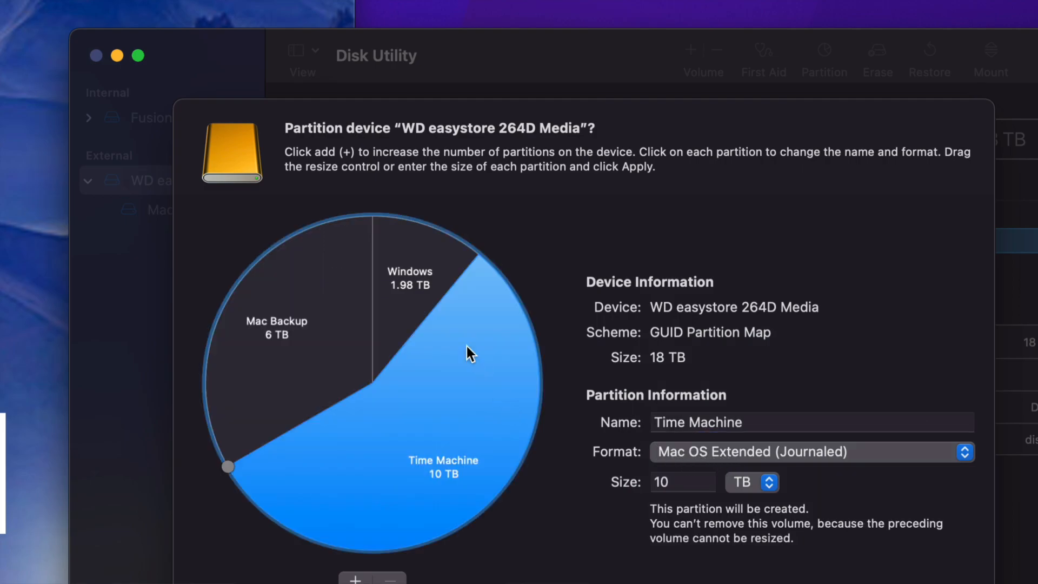
{"action": "left_click", "coordinate": [412, 319]}
{"action": "left_click", "coordinate": [357, 321]}
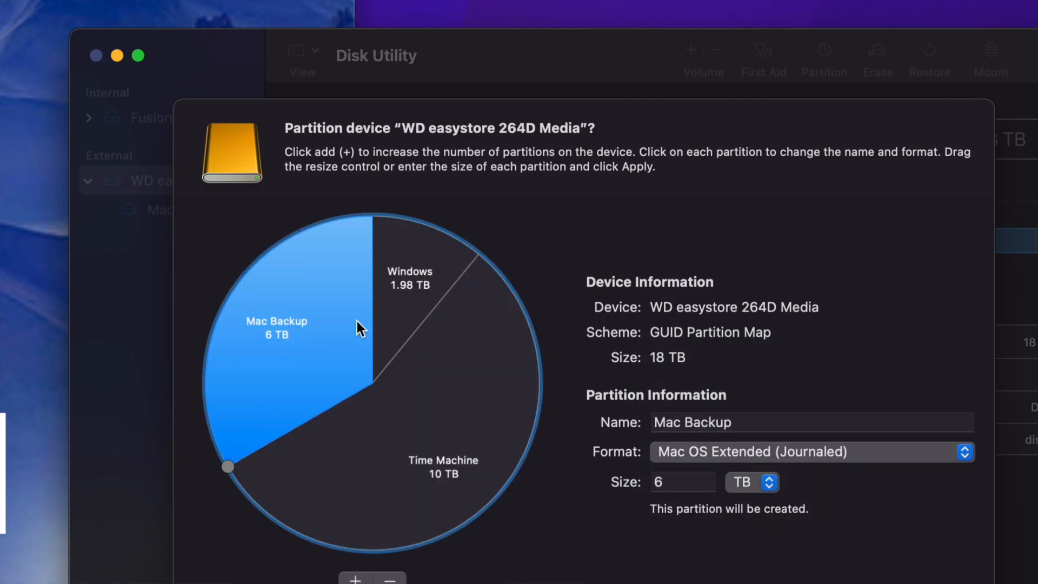
{"action": "left_click", "coordinate": [463, 402]}
{"action": "left_click", "coordinate": [401, 317]}
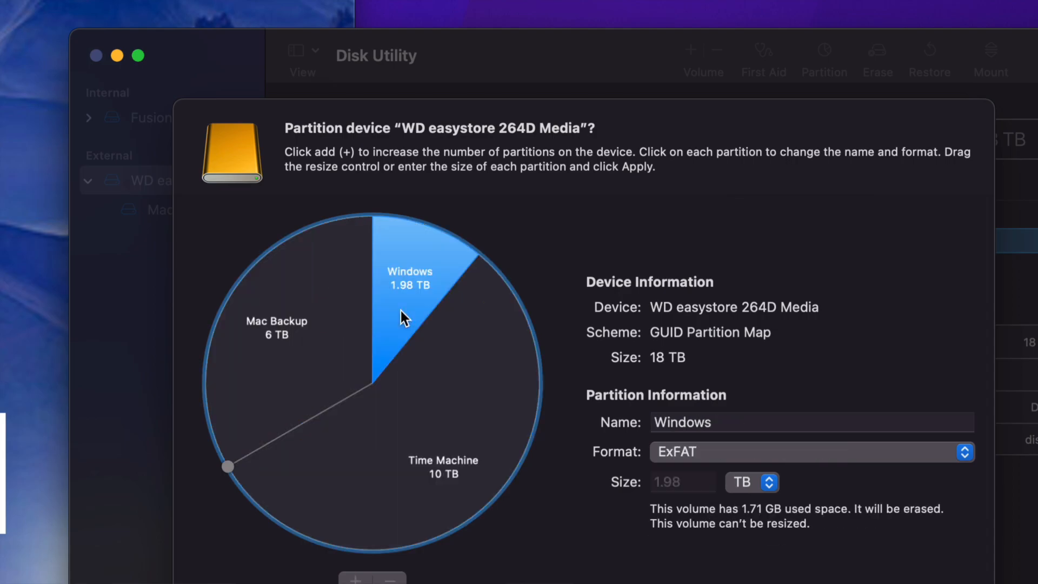
{"action": "left_click", "coordinate": [352, 327]}
{"action": "left_click", "coordinate": [433, 397]}
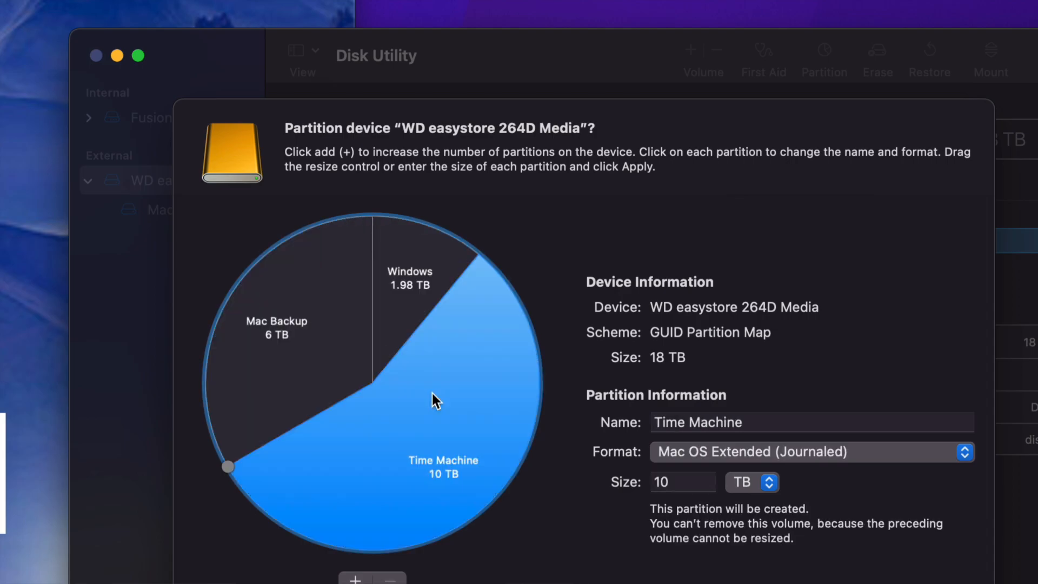
{"action": "left_click", "coordinate": [390, 322]}
{"action": "left_click", "coordinate": [328, 333]}
{"action": "left_click", "coordinate": [422, 388]}
{"action": "left_click", "coordinate": [399, 318]}
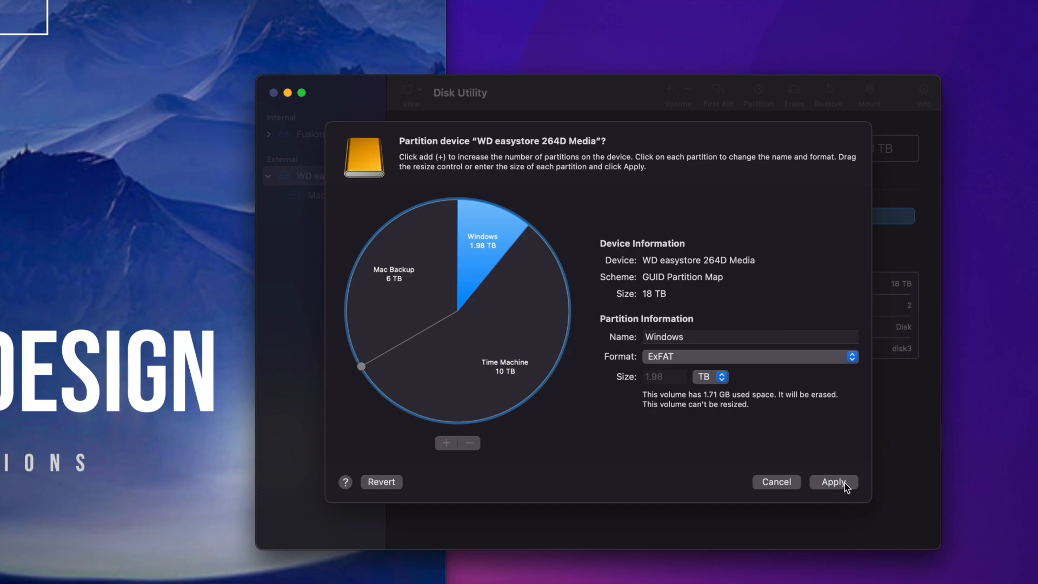
- Apply the new partition layout to the WD easystore drive and confirm the partitioning
{"action": "left_click", "coordinate": [844, 482]}
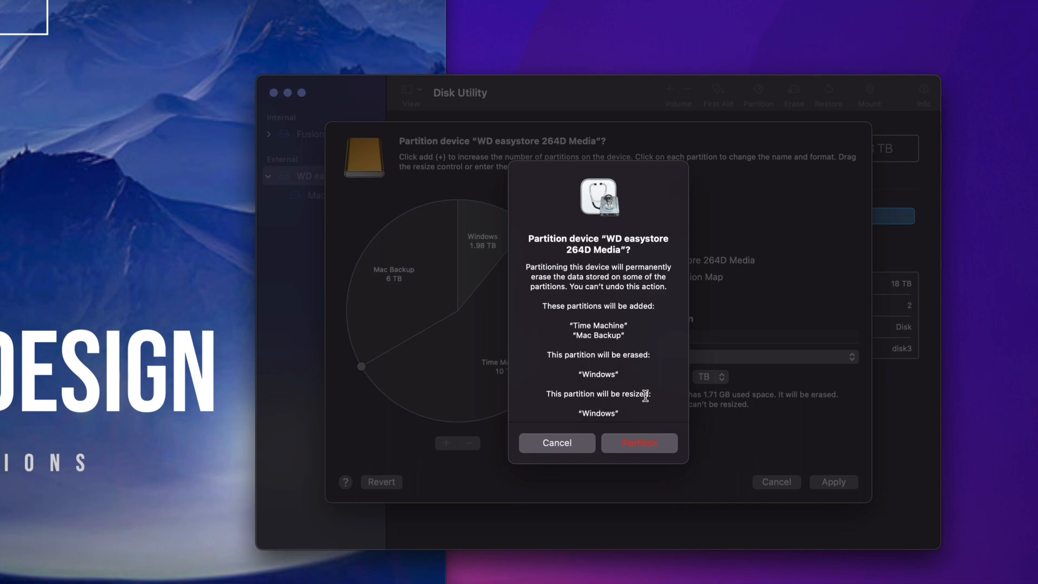
{"action": "left_click", "coordinate": [640, 443]}
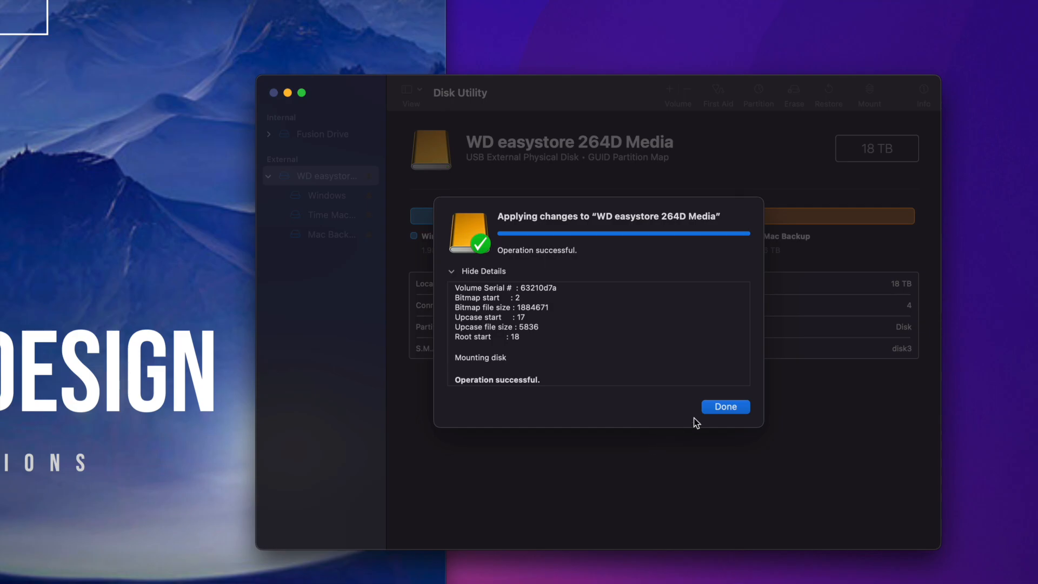
{"action": "left_click", "coordinate": [733, 407]}
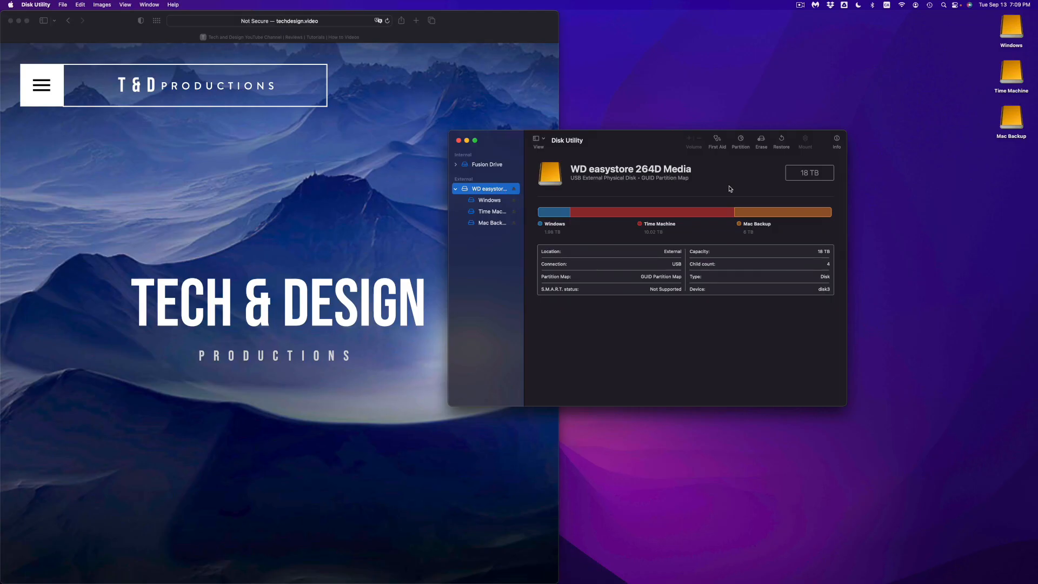
- Move the Windows, Time Machine and Mac Backup drive icons together away from the desktop's upper corner
{"action": "left_click_drag", "start_coordinate": [976, 24], "coordinate": [1003, 118]}
{"action": "left_click_drag", "start_coordinate": [1008, 27], "coordinate": [922, 149]}
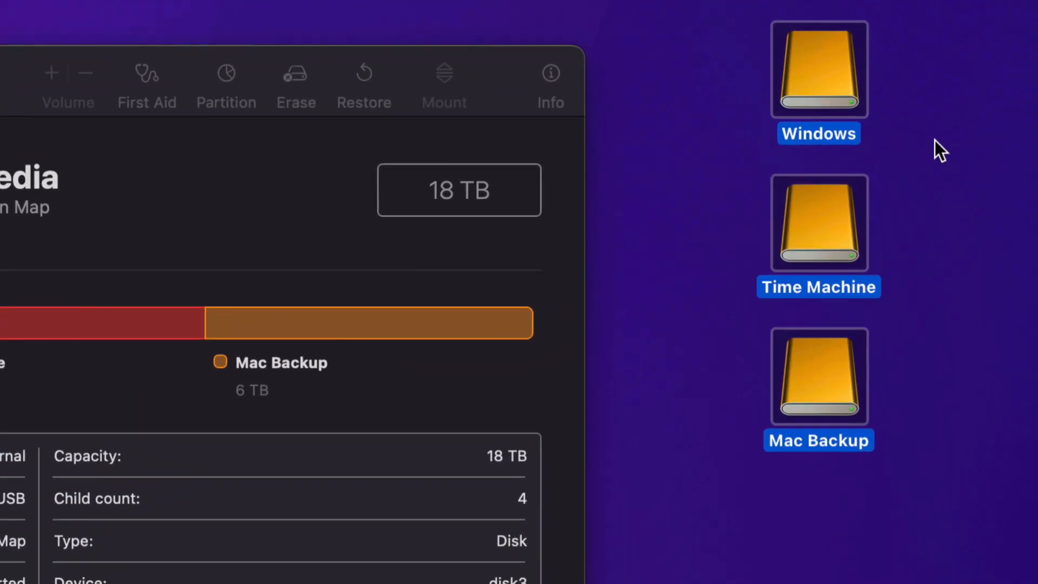
{"action": "left_click", "coordinate": [914, 119]}
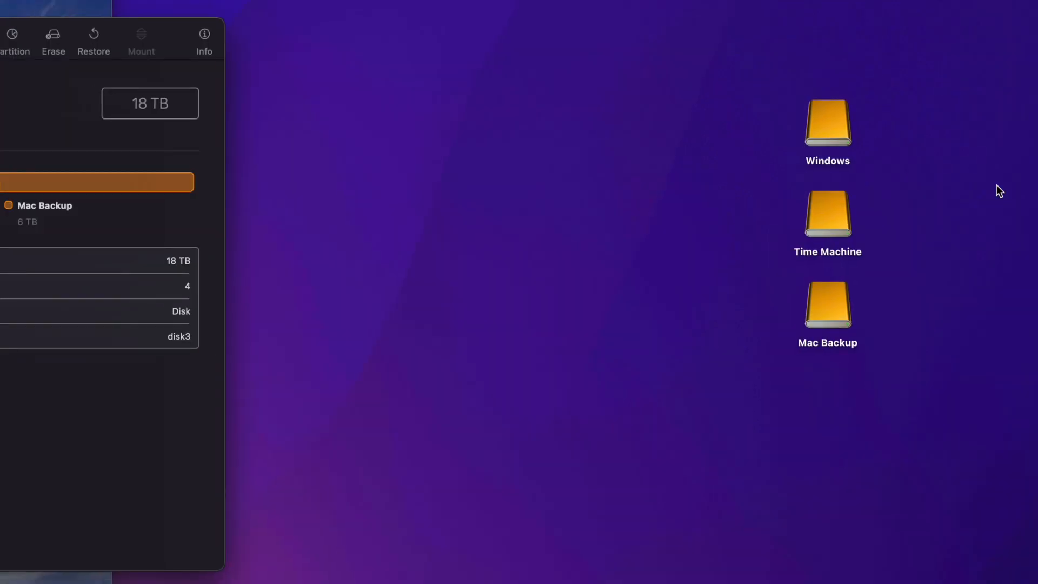
- Open the Windows, Time Machine and Mac Backup volumes one at a time to check their contents, closing each window
{"action": "double_click", "coordinate": [845, 124]}
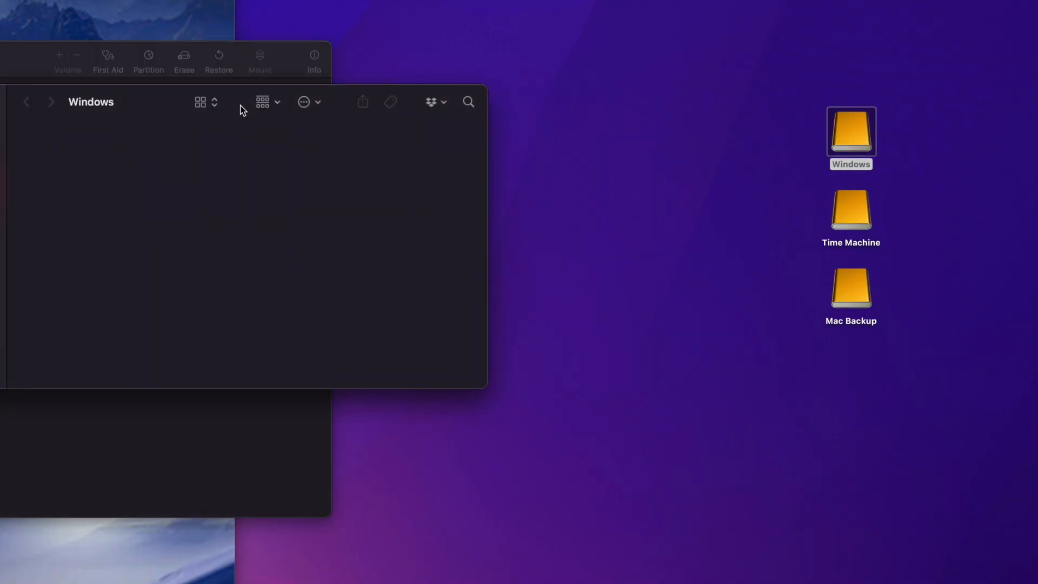
{"action": "left_click_drag", "start_coordinate": [265, 99], "coordinate": [446, 139]}
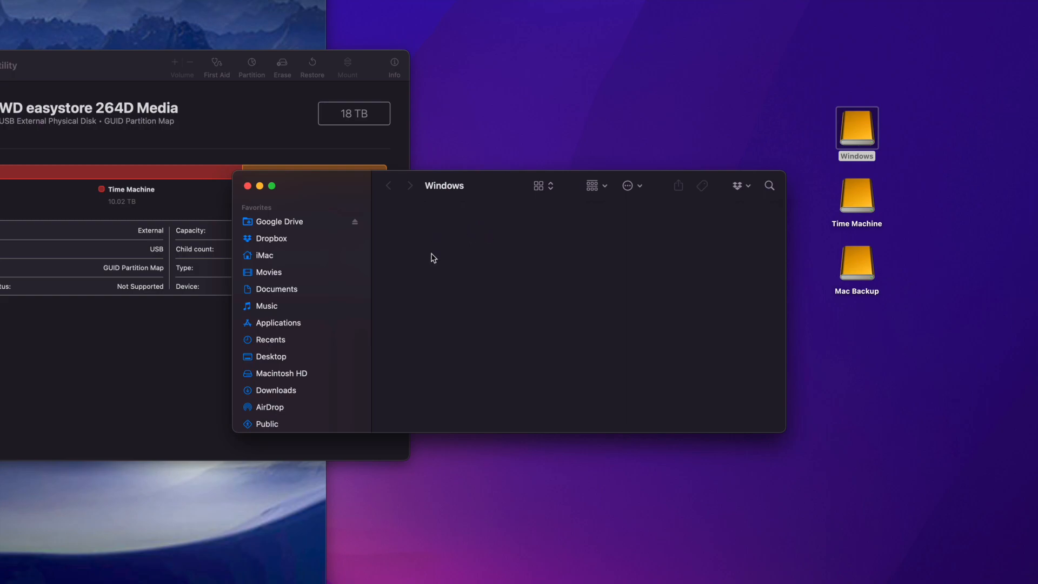
{"action": "left_click", "coordinate": [248, 186]}
{"action": "double_click", "coordinate": [864, 196]}
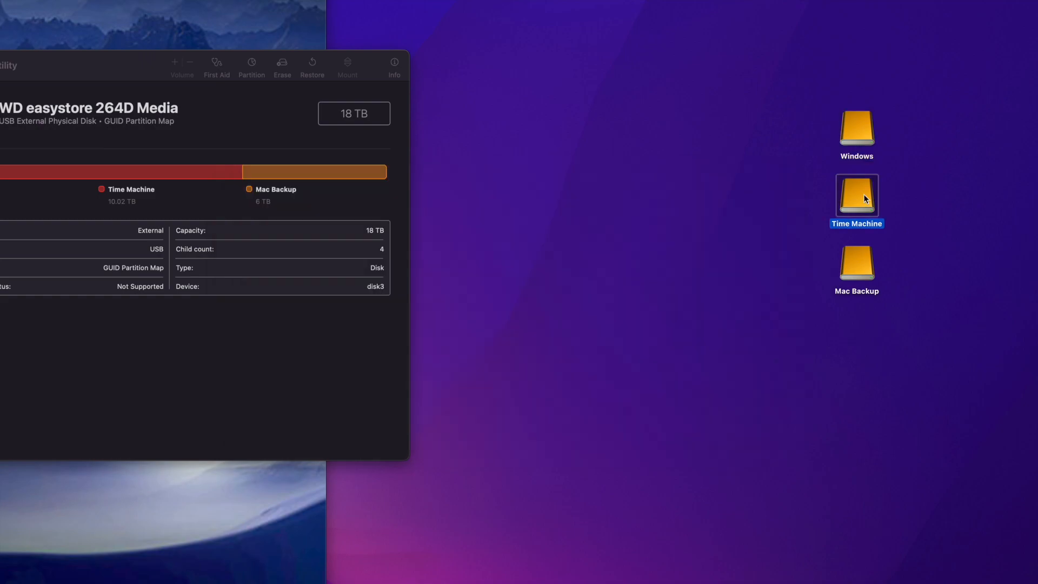
{"action": "left_click_drag", "start_coordinate": [112, 104], "coordinate": [222, 167]}
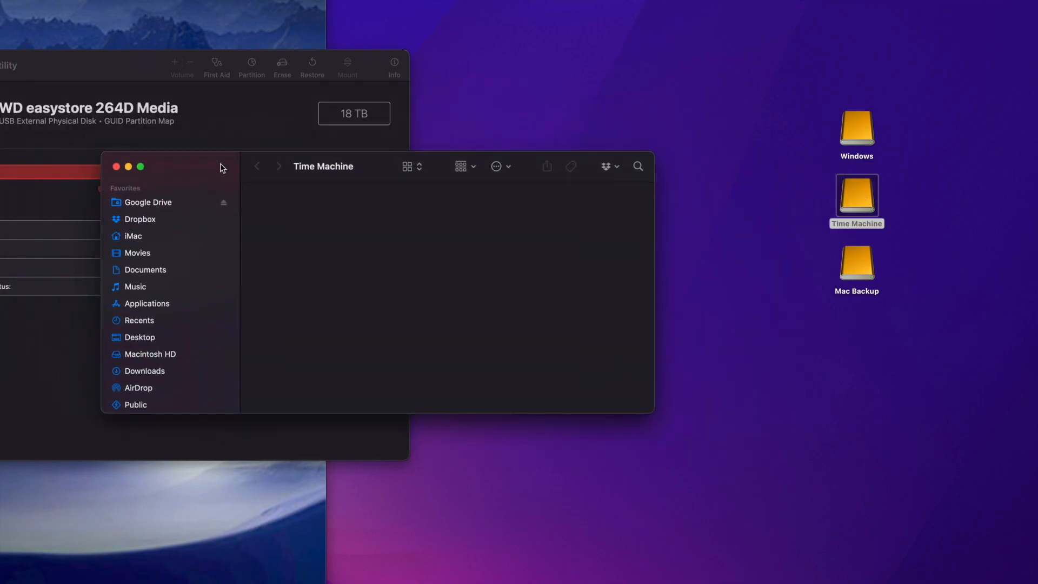
{"action": "left_click", "coordinate": [116, 168]}
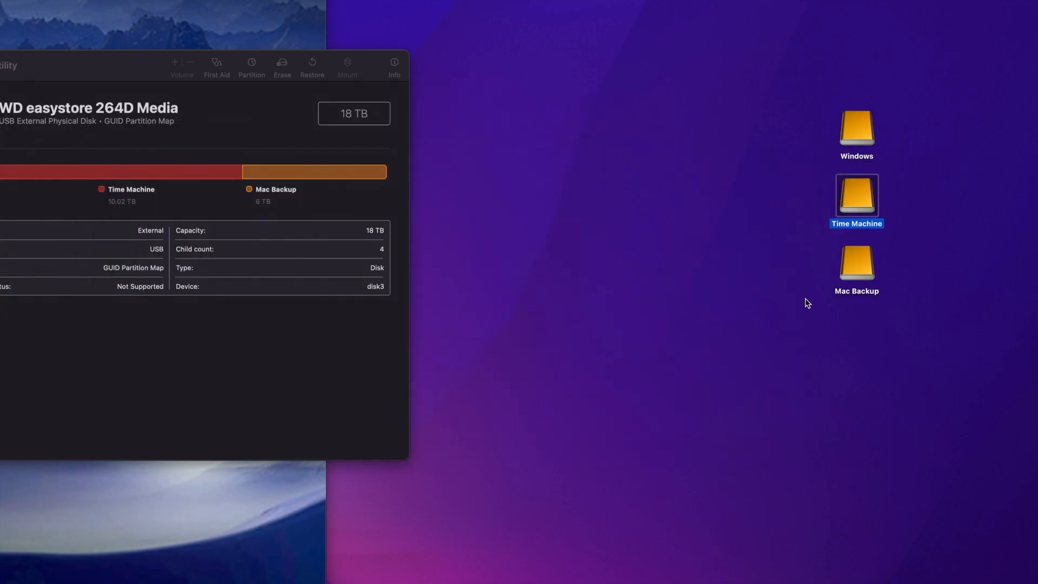
{"action": "left_click", "coordinate": [862, 278]}
{"action": "double_click", "coordinate": [862, 278]}
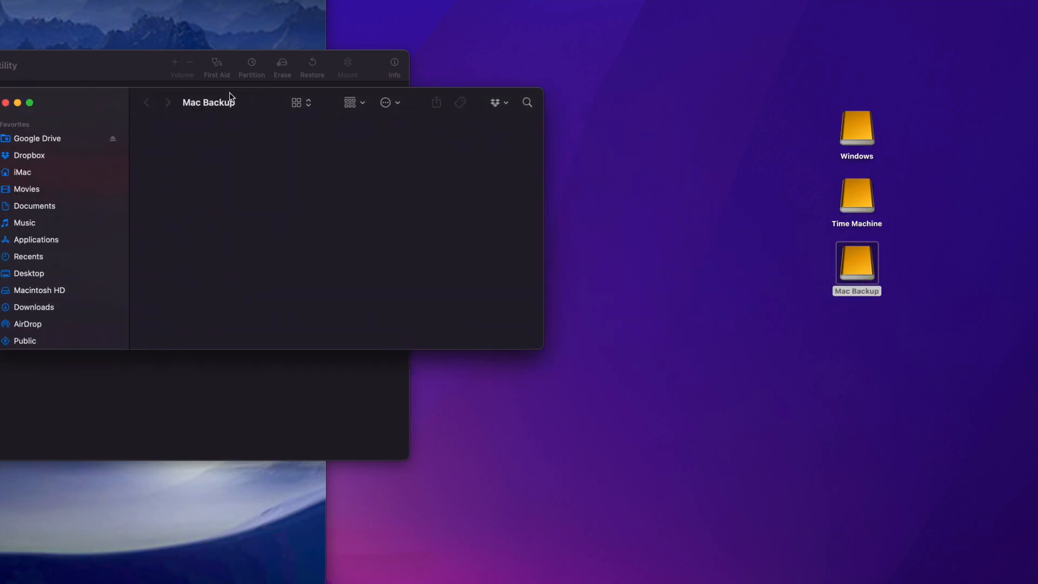
{"action": "left_click_drag", "start_coordinate": [97, 98], "coordinate": [321, 200]}
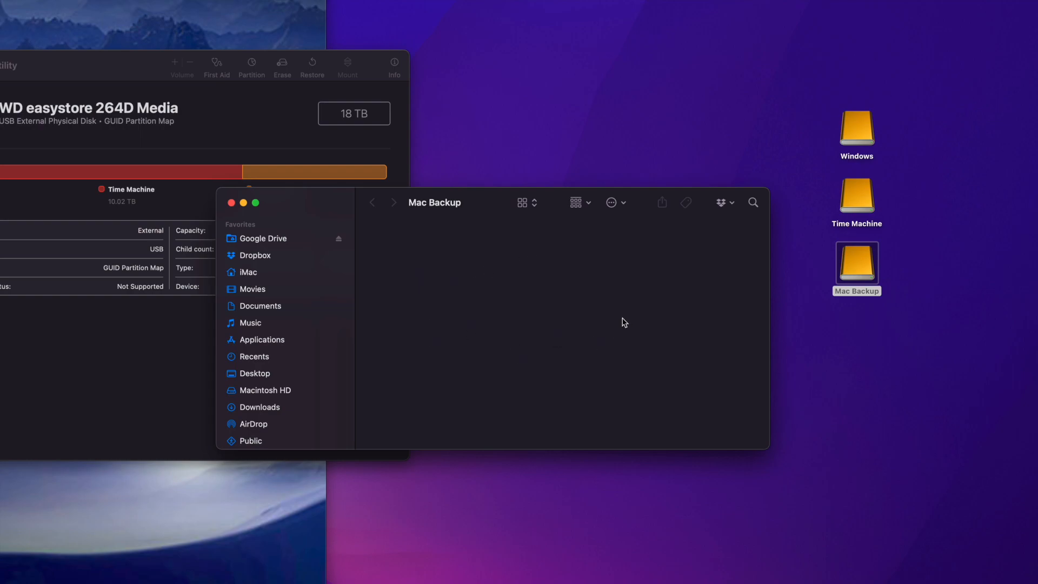
{"action": "key", "text": "super+w"}
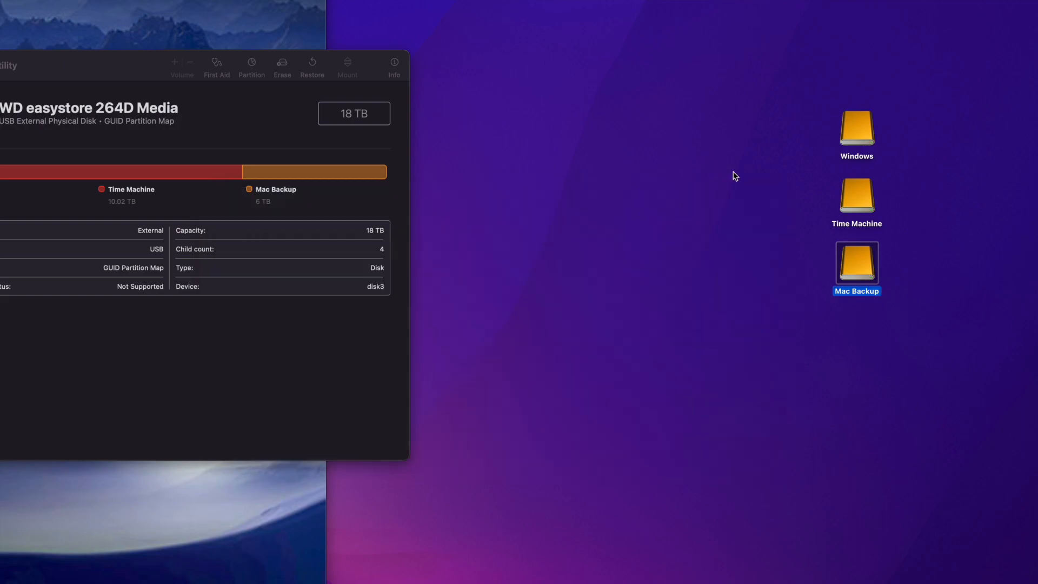
- Close Disk Utility, leaving the three drive icons on the desktop
{"action": "left_click", "coordinate": [848, 200]}
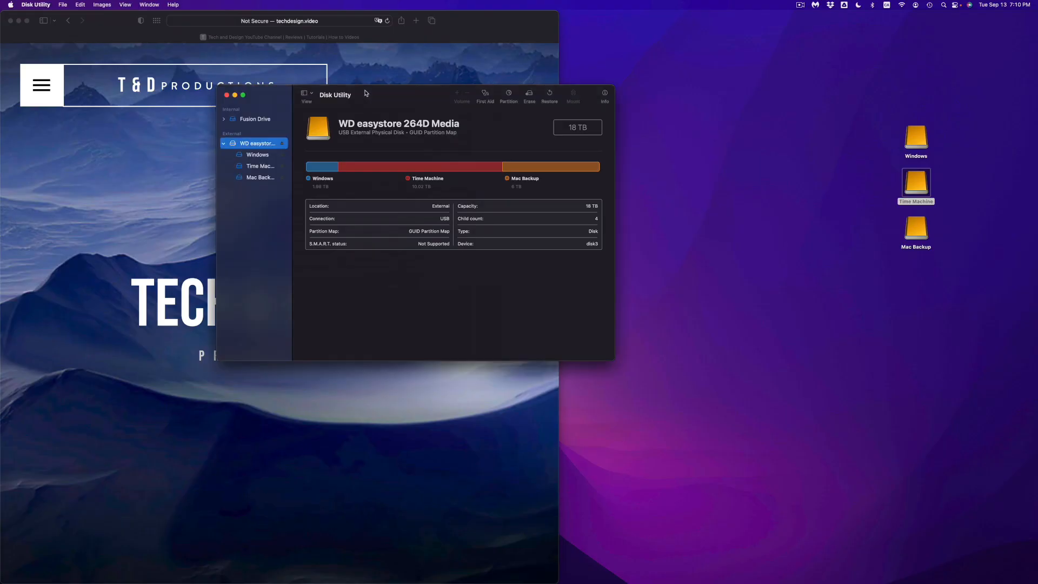
{"action": "left_click_drag", "start_coordinate": [30, 62], "coordinate": [367, 159]}
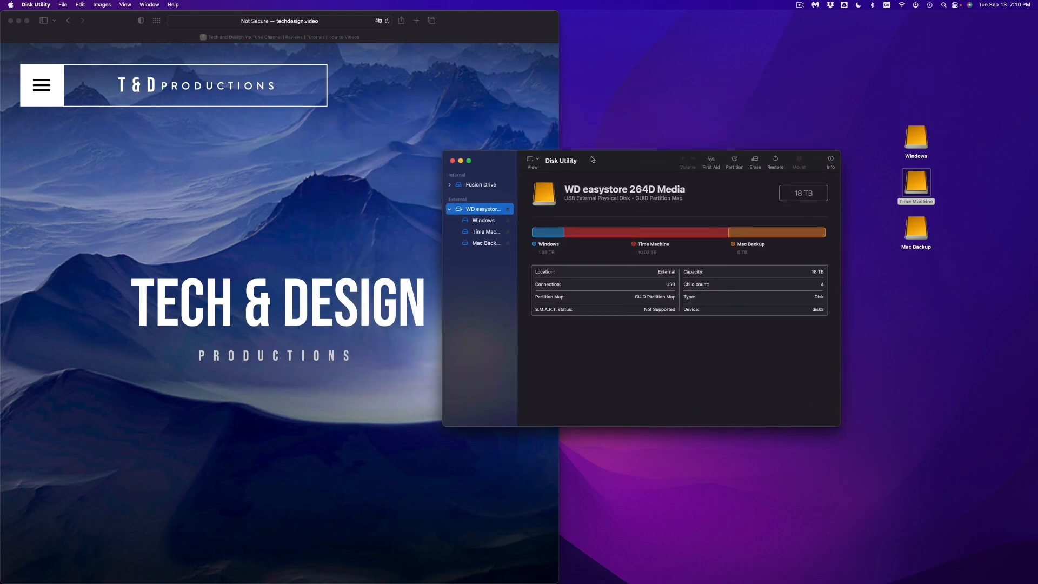
{"action": "left_click", "coordinate": [453, 160]}
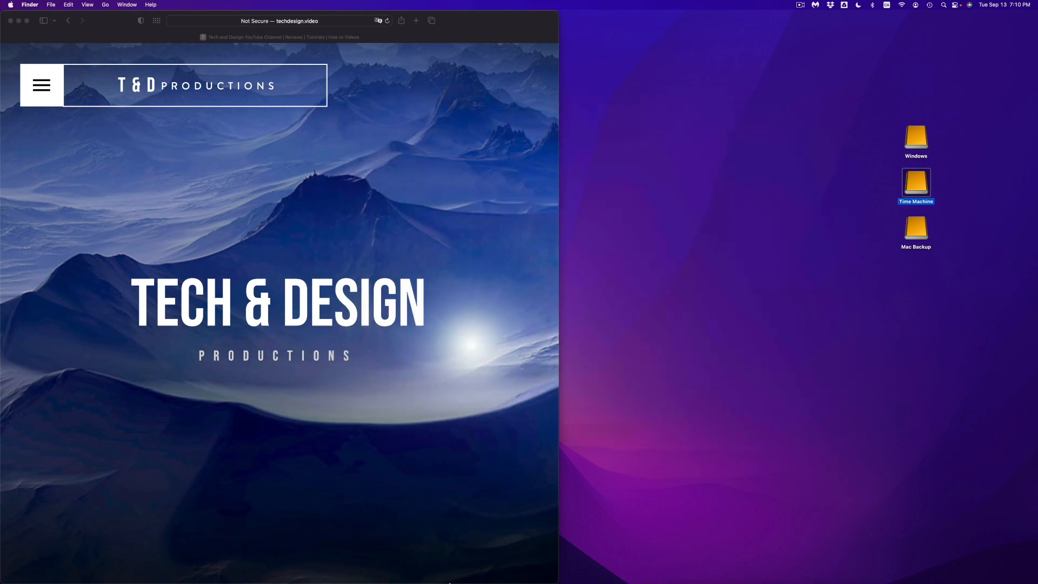
- Switch to System Preferences and open the Time Machine settings
{"action": "mouse_move", "coordinate": [449, 582]}
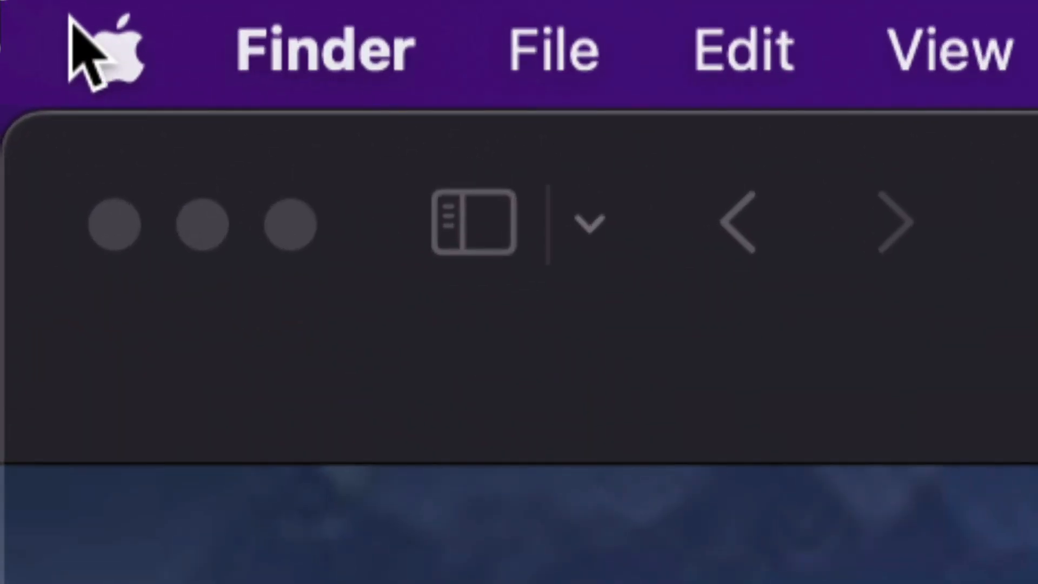
{"action": "left_click", "coordinate": [10, 5]}
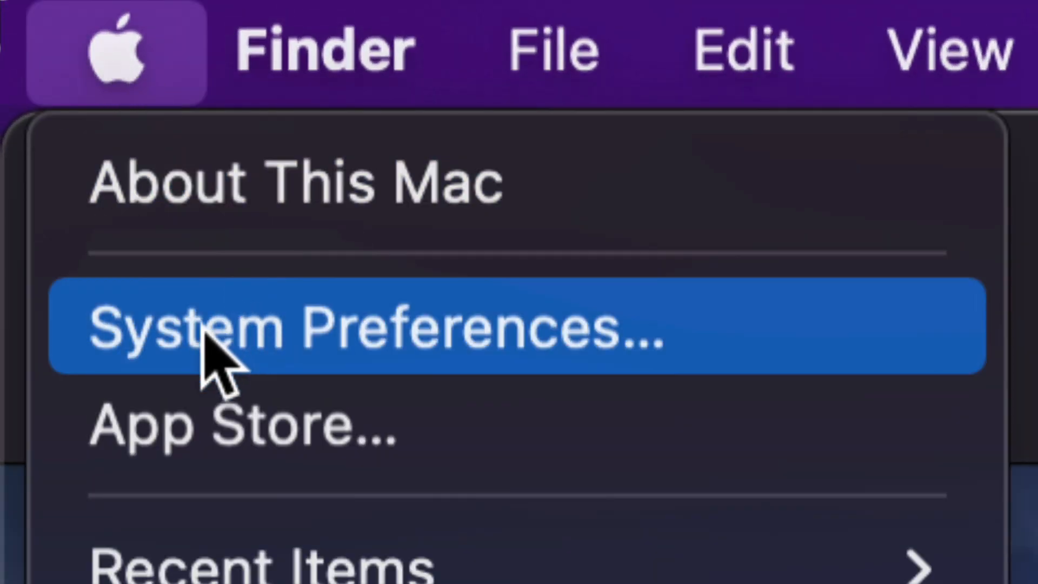
{"action": "left_click", "coordinate": [459, 328]}
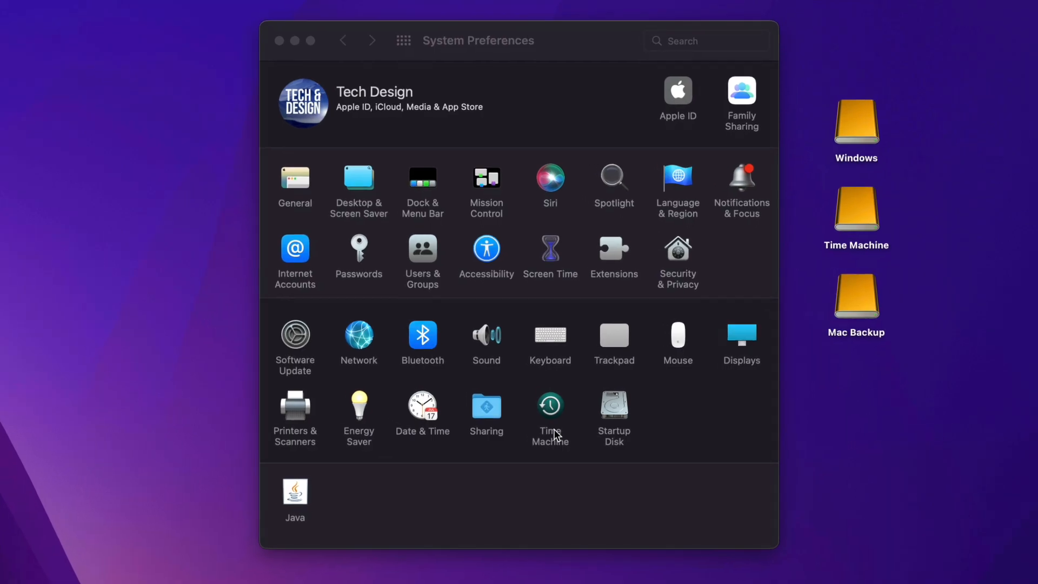
{"action": "left_click", "coordinate": [553, 382]}
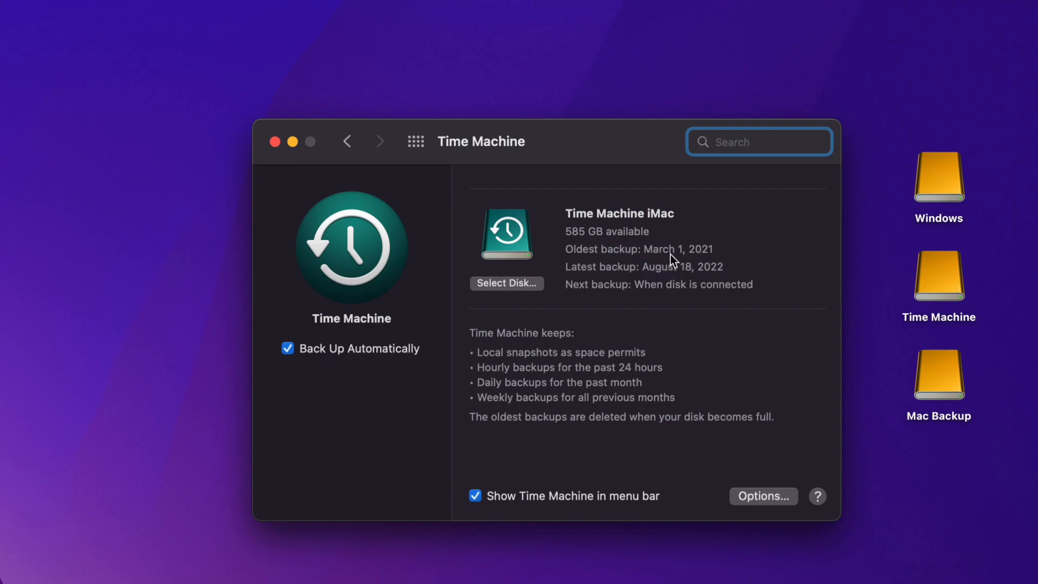
- Add the 10 TB Time Machine volume as a backup disk without encryption, using both it and Time Machine iMac
{"action": "left_click", "coordinate": [498, 287]}
{"action": "scroll", "coordinate": [469, 323], "scroll_direction": "down", "scroll_amount": 5}
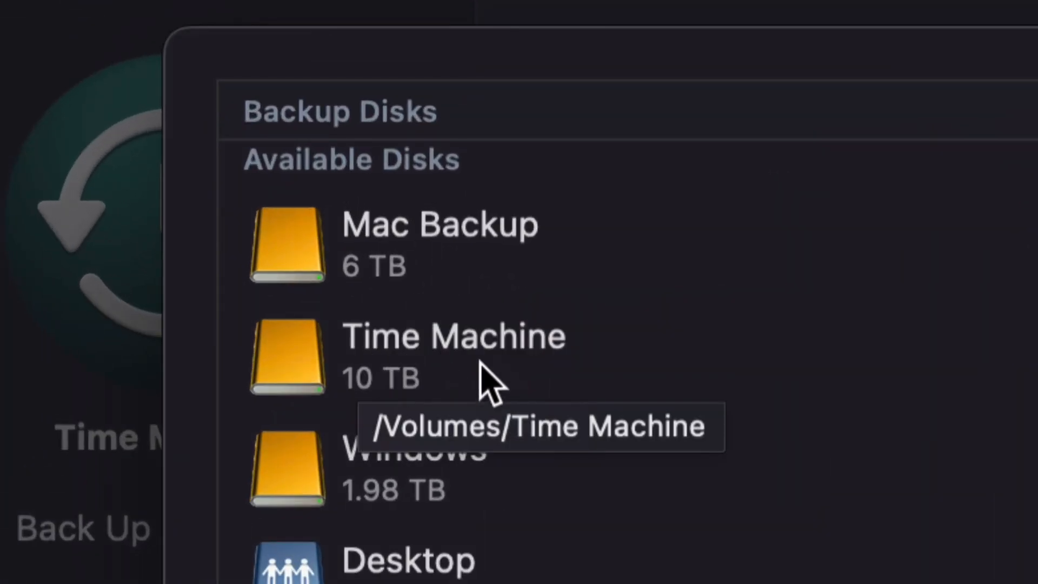
{"action": "left_click", "coordinate": [458, 350]}
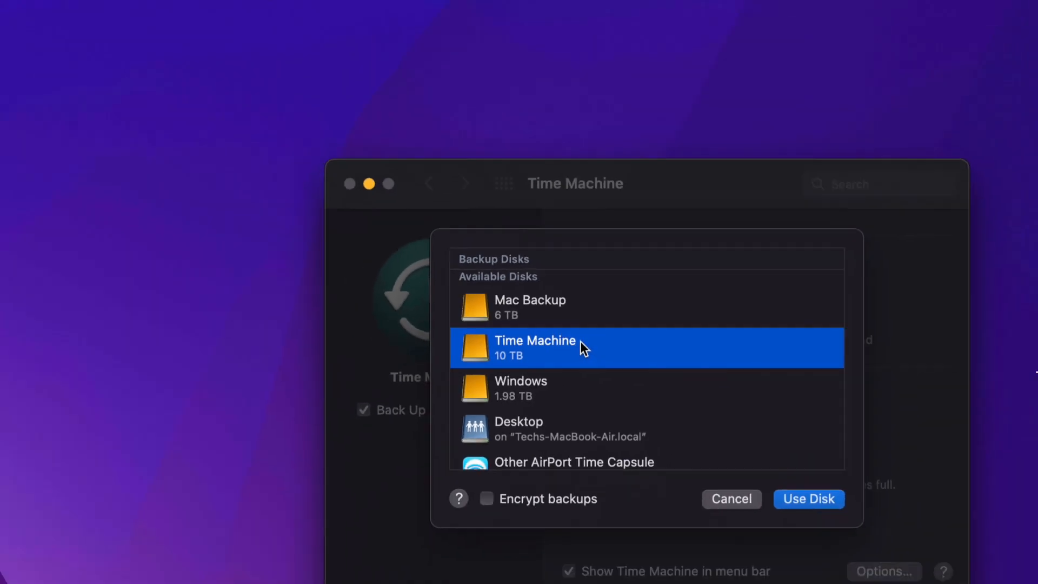
{"action": "left_click", "coordinate": [818, 499]}
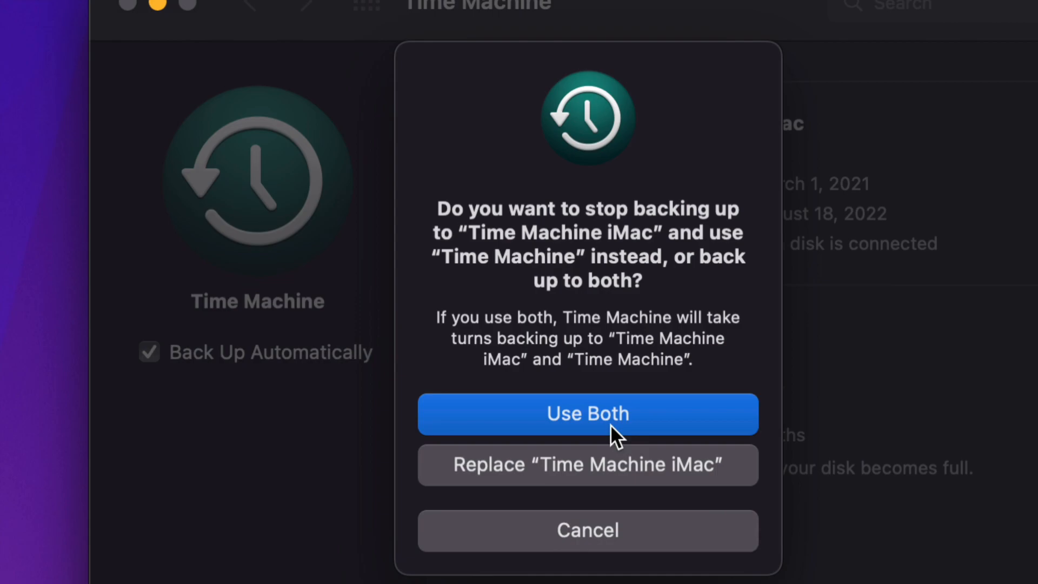
{"action": "left_click", "coordinate": [546, 412]}
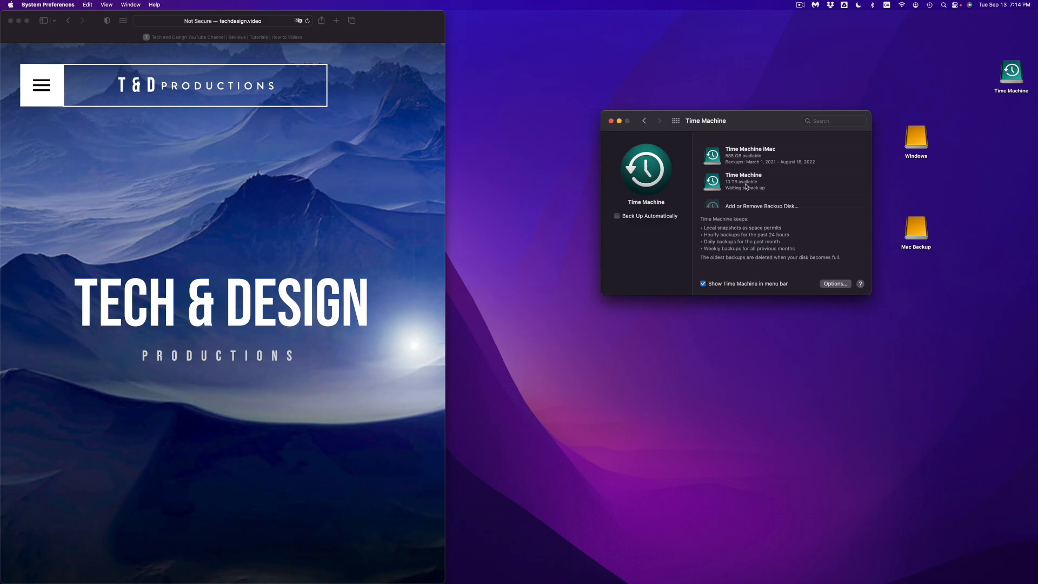
- Move the Time Machine settings window farther away from the drive icons on the desktop
{"action": "left_click_drag", "start_coordinate": [740, 127], "coordinate": [631, 134]}
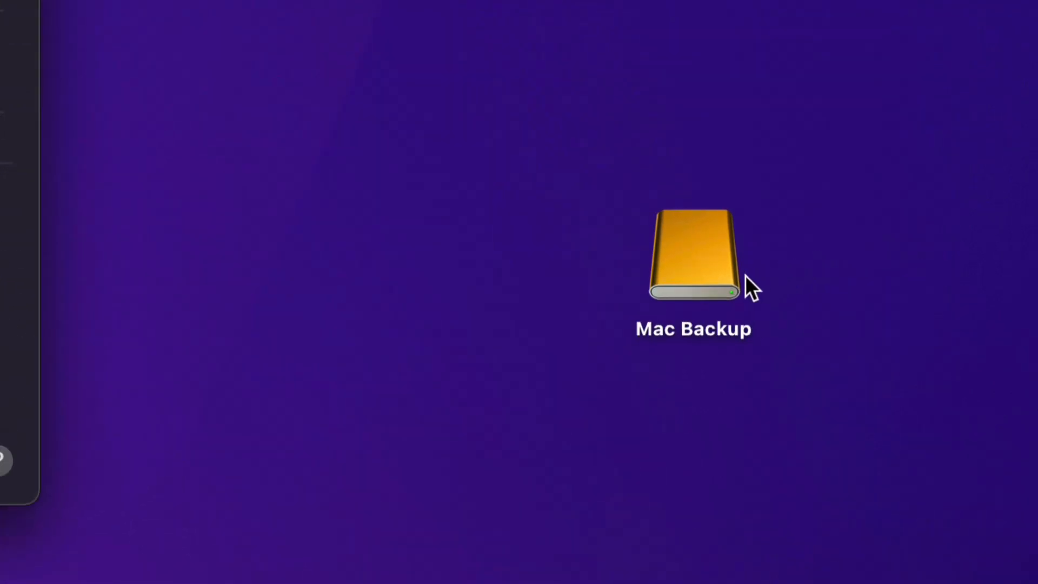
{"action": "left_click", "coordinate": [711, 286]}
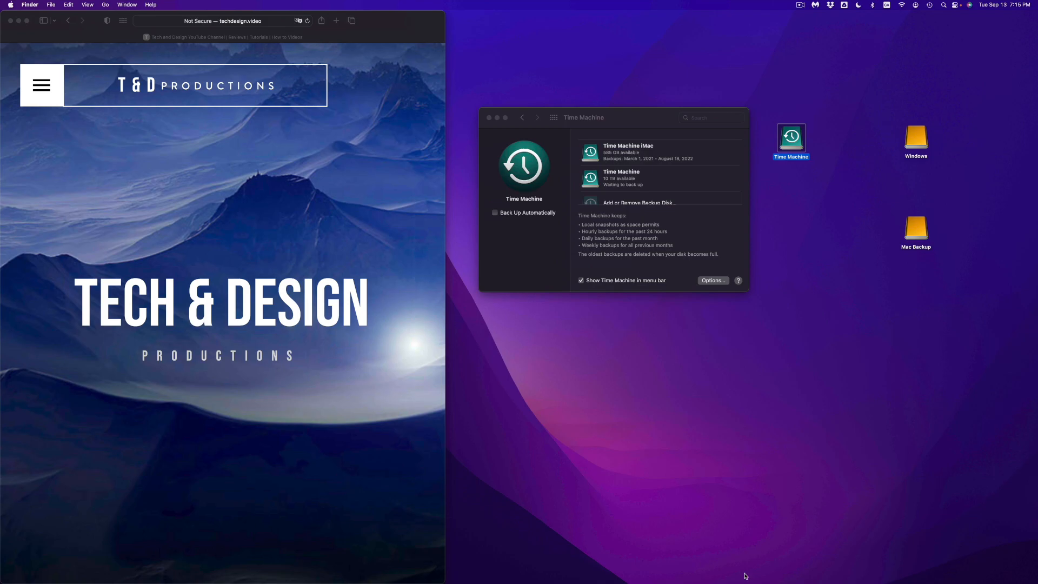
{"action": "mouse_move", "coordinate": [568, 568]}
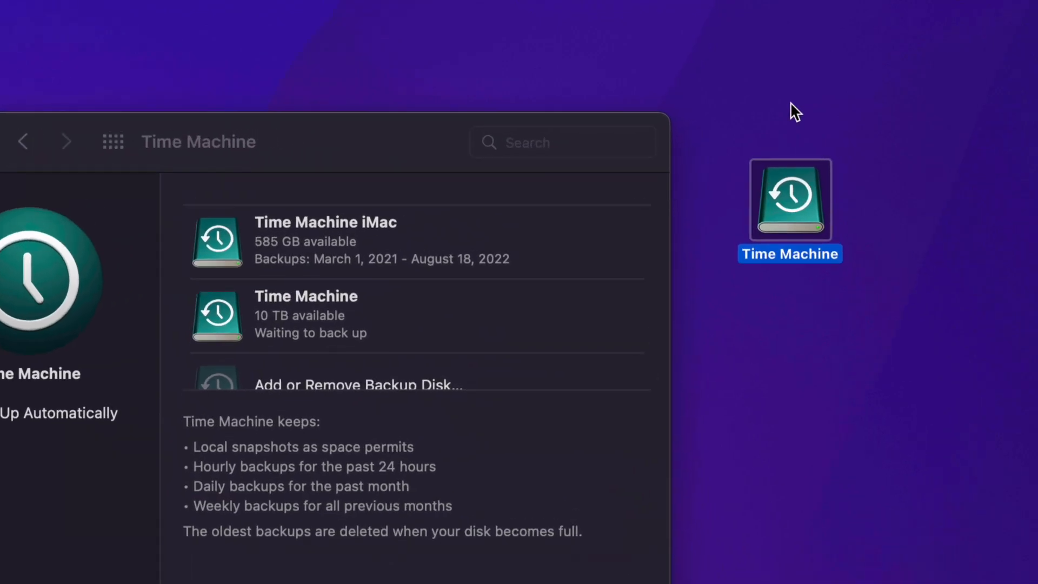
- Reposition the Mac Backup and Time Machine drive icons on the desktop, leaving none selected
{"action": "left_click", "coordinate": [941, 230]}
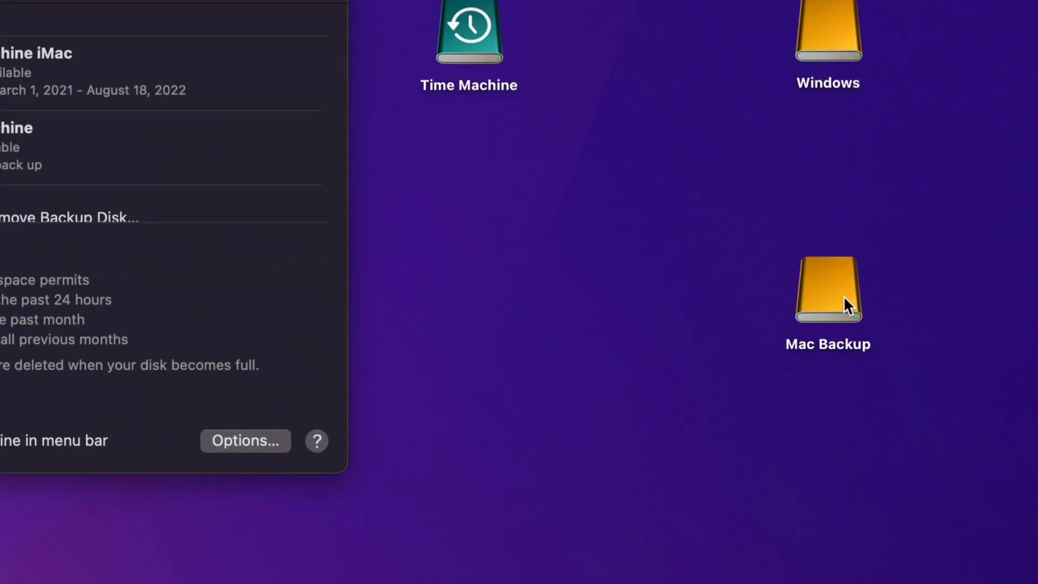
{"action": "left_click_drag", "start_coordinate": [925, 364], "coordinate": [871, 364]}
{"action": "left_click", "coordinate": [804, 320]}
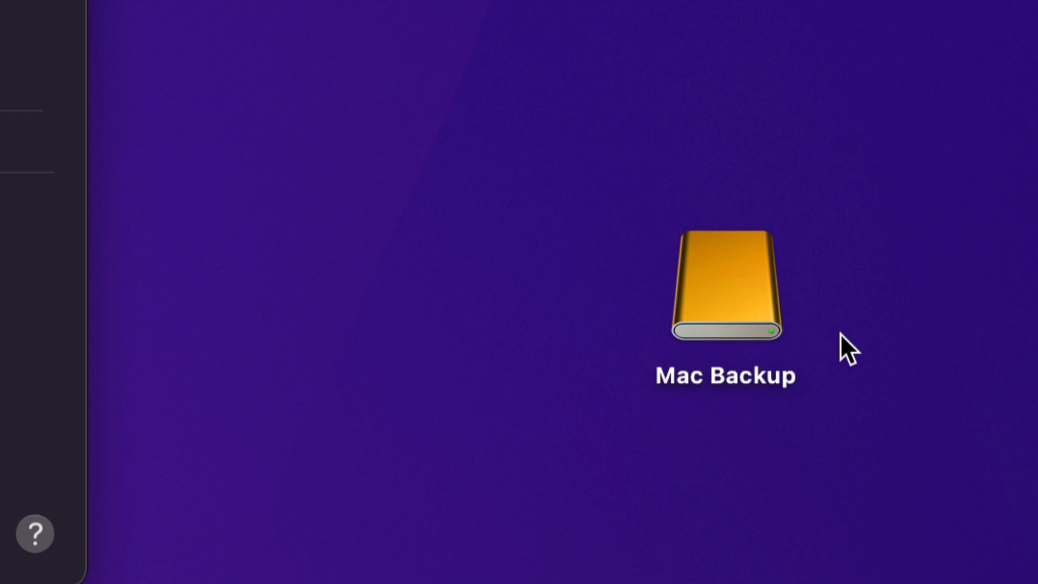
{"action": "left_click_drag", "start_coordinate": [596, 124], "coordinate": [621, 135]}
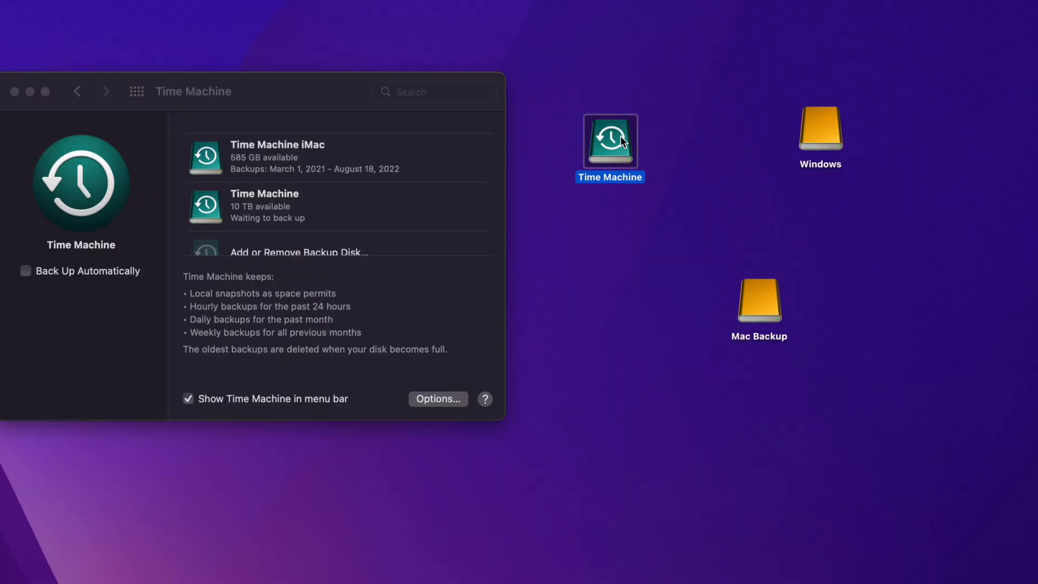
{"action": "left_click", "coordinate": [577, 92]}
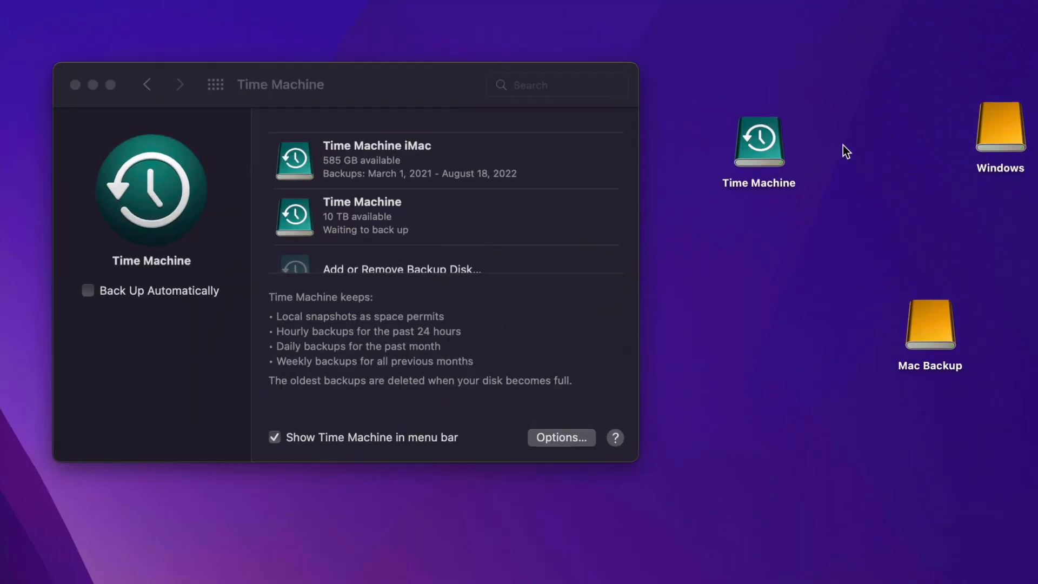
{"action": "left_click_drag", "start_coordinate": [775, 149], "coordinate": [771, 178]}
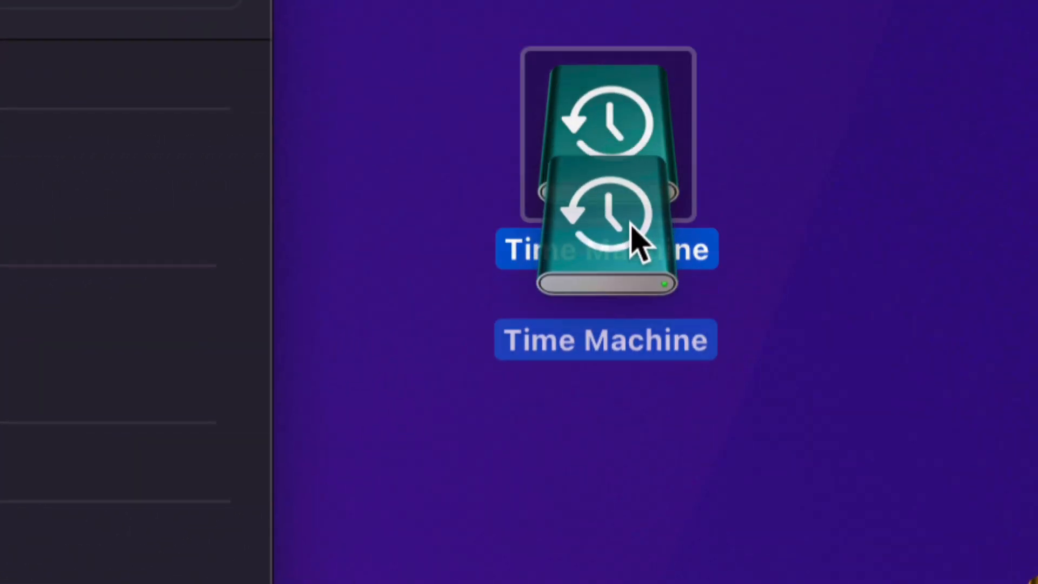
{"action": "left_click_drag", "start_coordinate": [632, 227], "coordinate": [634, 238]}
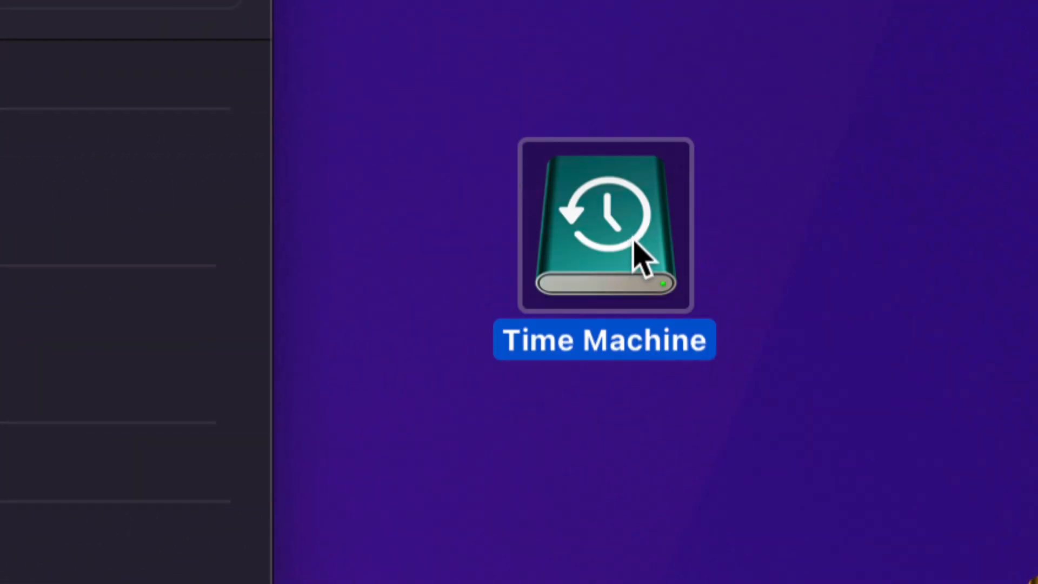
{"action": "left_click", "coordinate": [761, 252]}
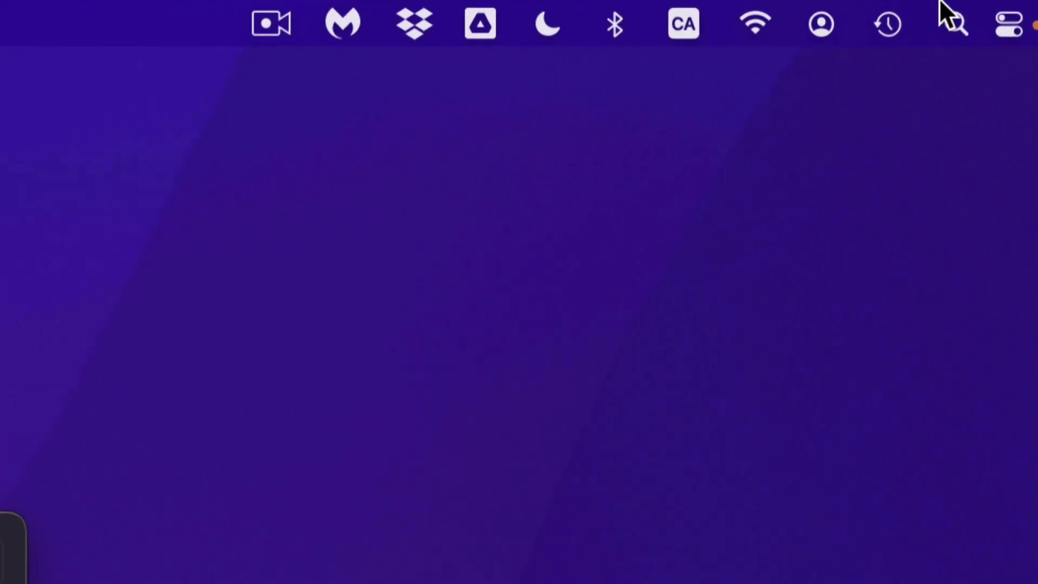
- Start a manual Time Machine backup immediately
{"action": "left_click", "coordinate": [887, 22]}
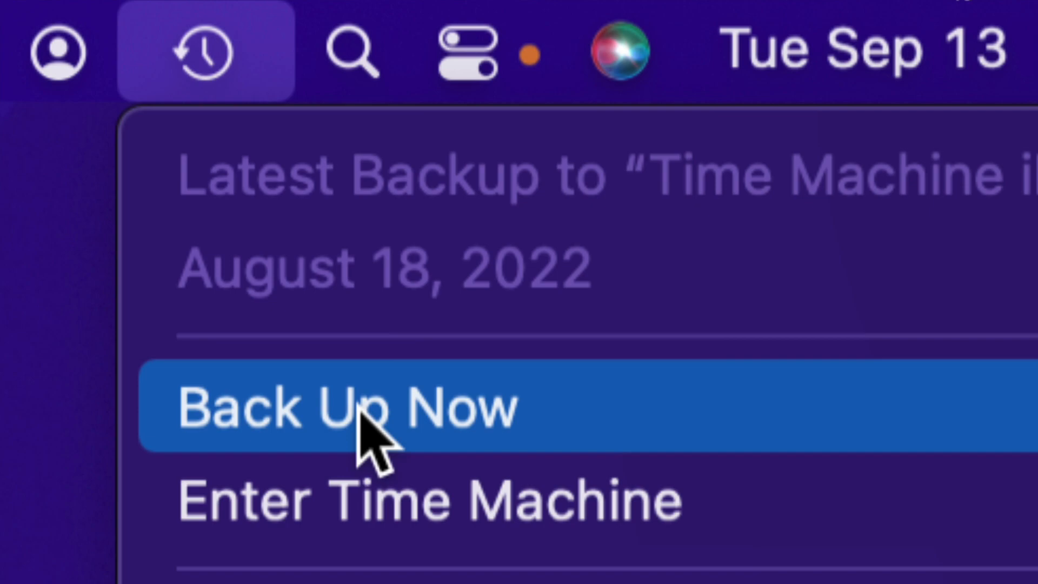
{"action": "left_click", "coordinate": [359, 415]}
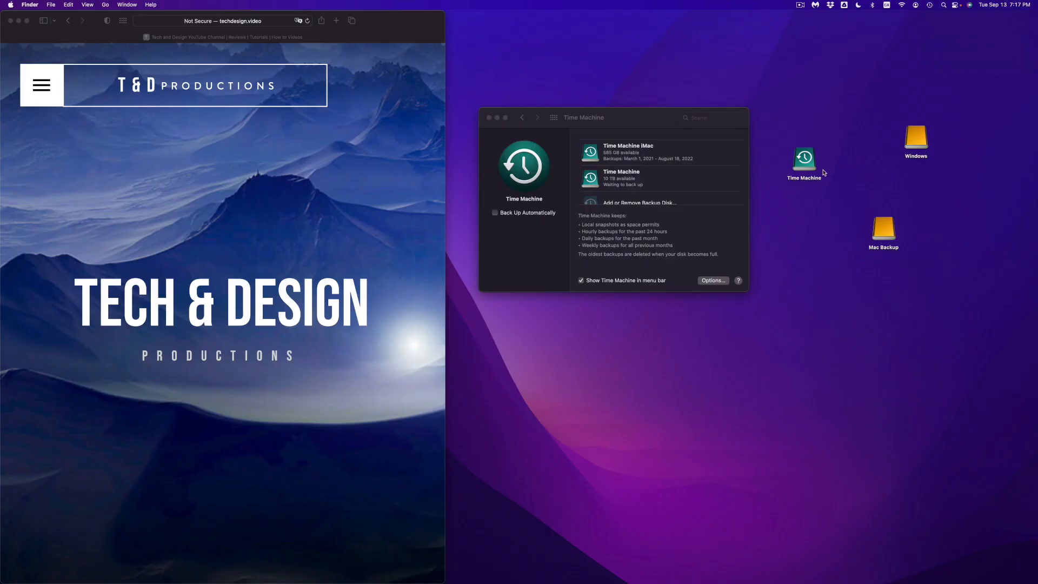